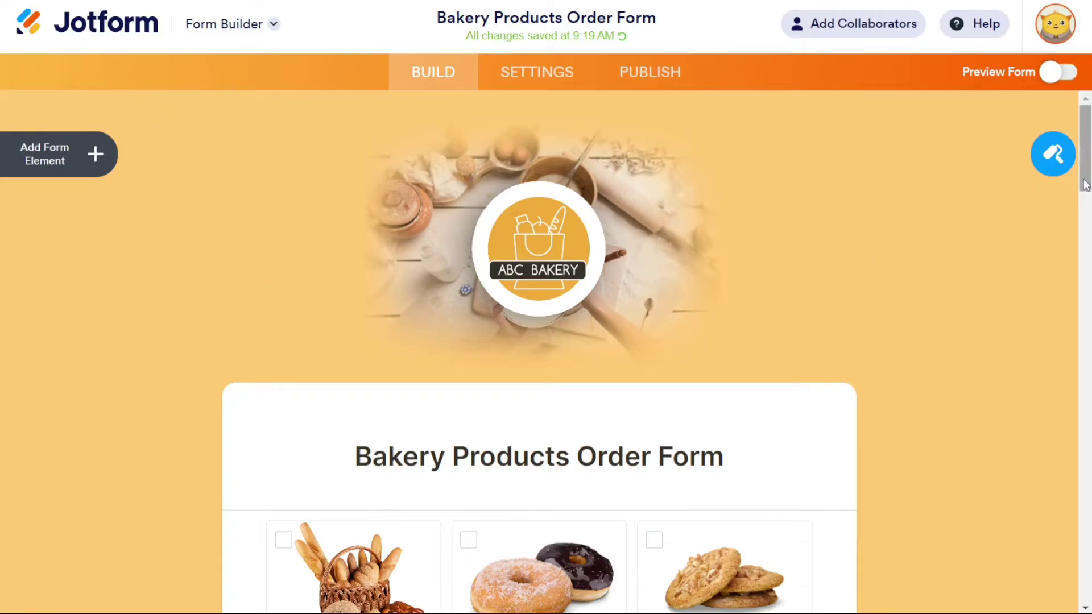
Step: Rename the Name field's 'First' sublabel to 'First Name'
{"action": "scroll", "coordinate": [1085, 185], "scroll_direction": "down", "scroll_amount": 15}
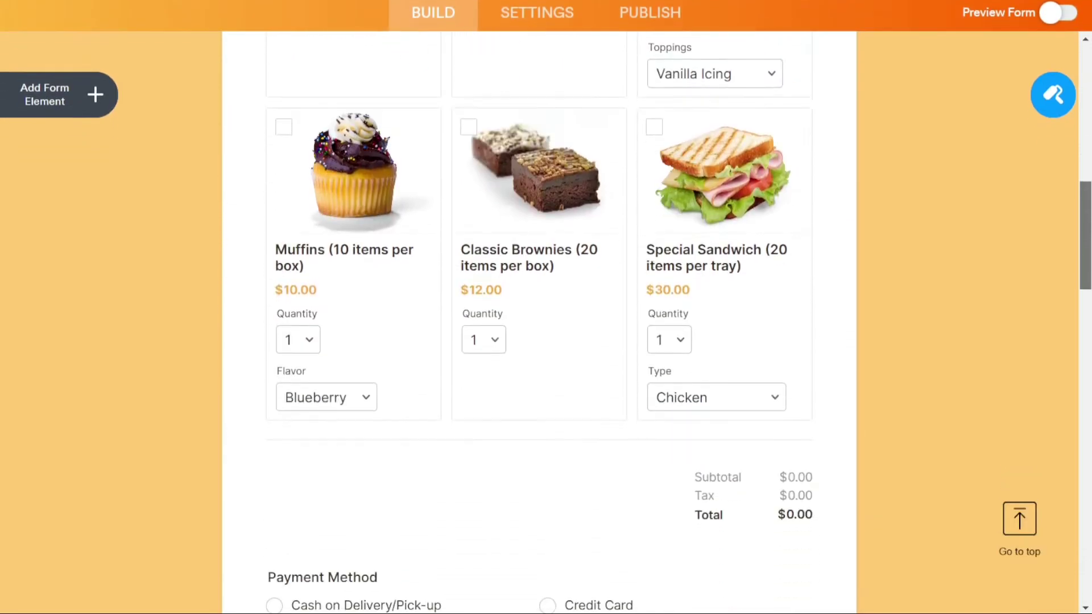
{"action": "scroll", "coordinate": [1085, 241], "scroll_direction": "down", "scroll_amount": 15}
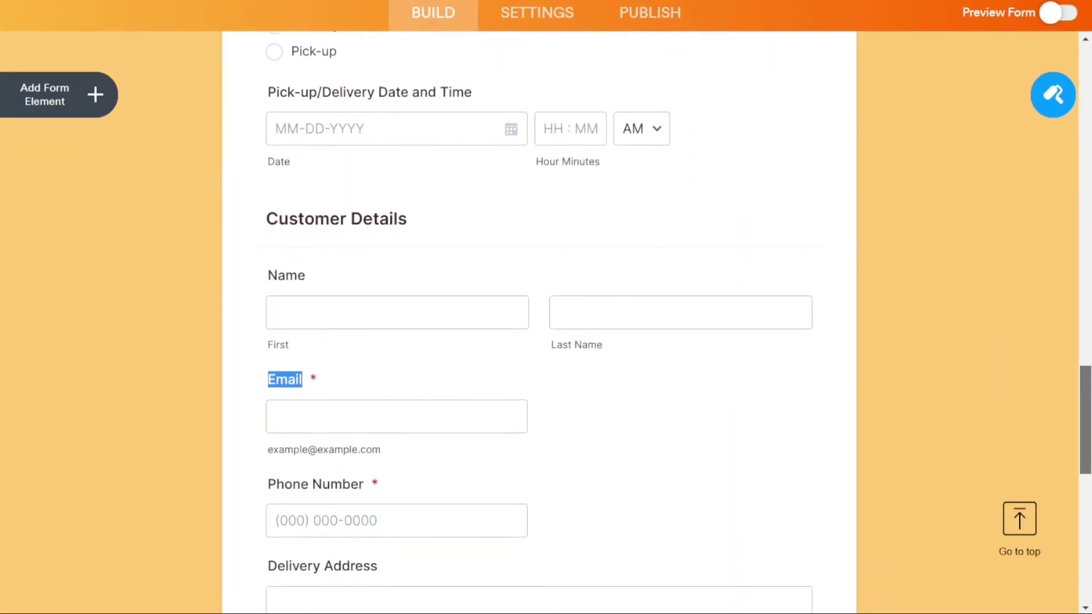
{"action": "left_click", "coordinate": [294, 346]}
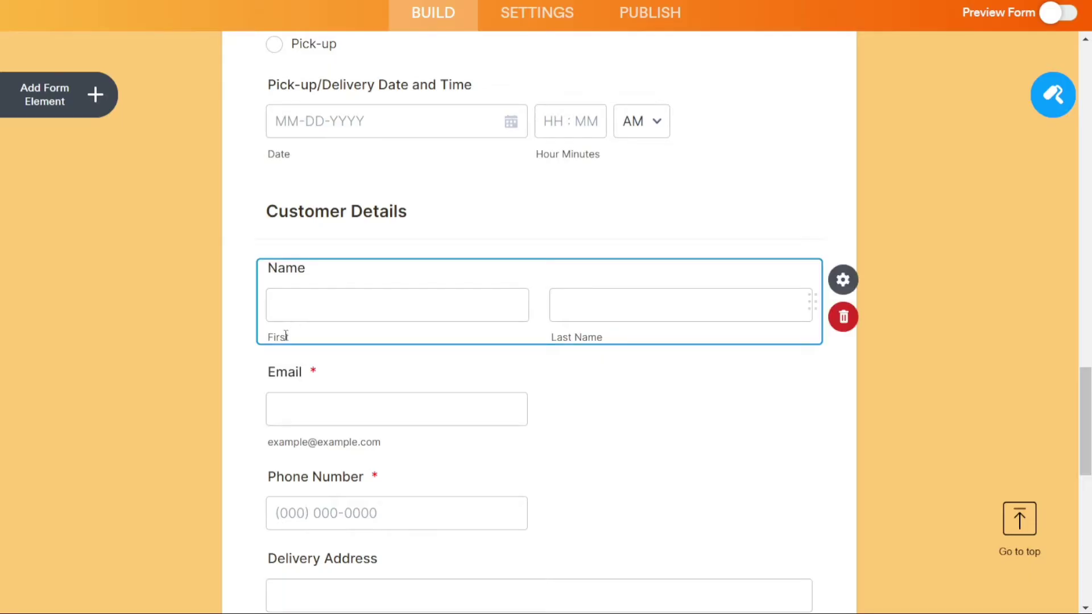
{"action": "type", "text": "Name"}
Step: Move the Email field below the Phone Number field
{"action": "left_click", "coordinate": [477, 373]}
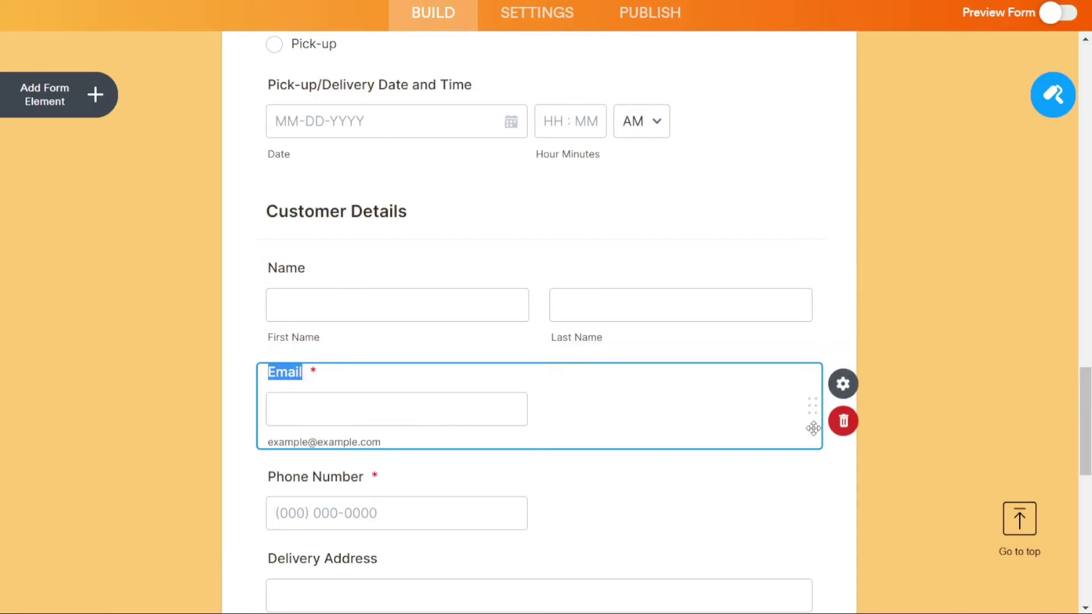
{"action": "left_click_drag", "start_coordinate": [813, 420], "coordinate": [809, 508]}
{"action": "left_click", "coordinate": [559, 408]}
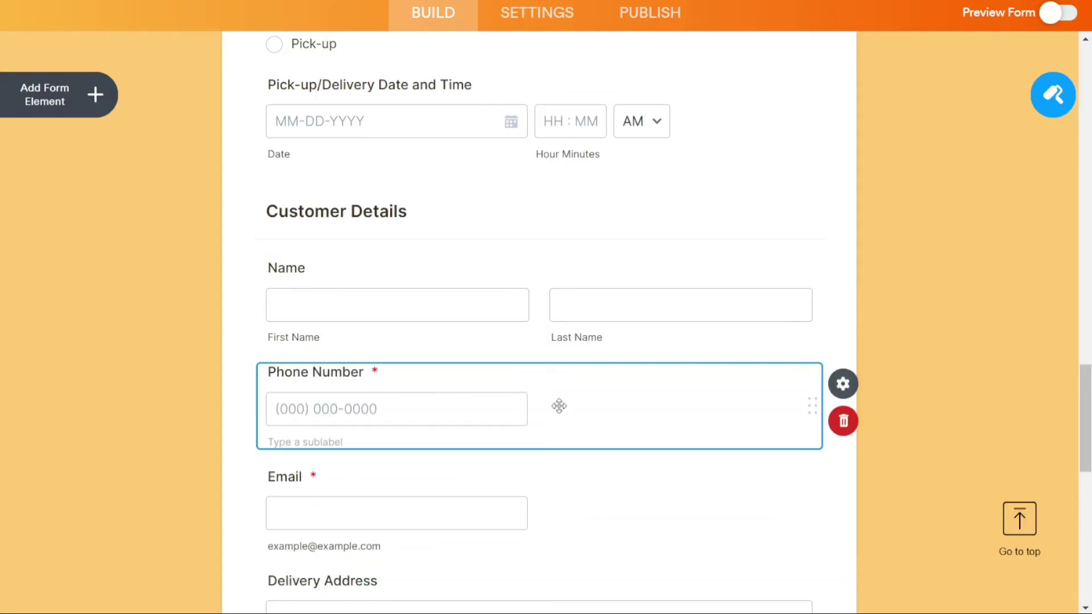
{"action": "left_click", "coordinate": [93, 97]}
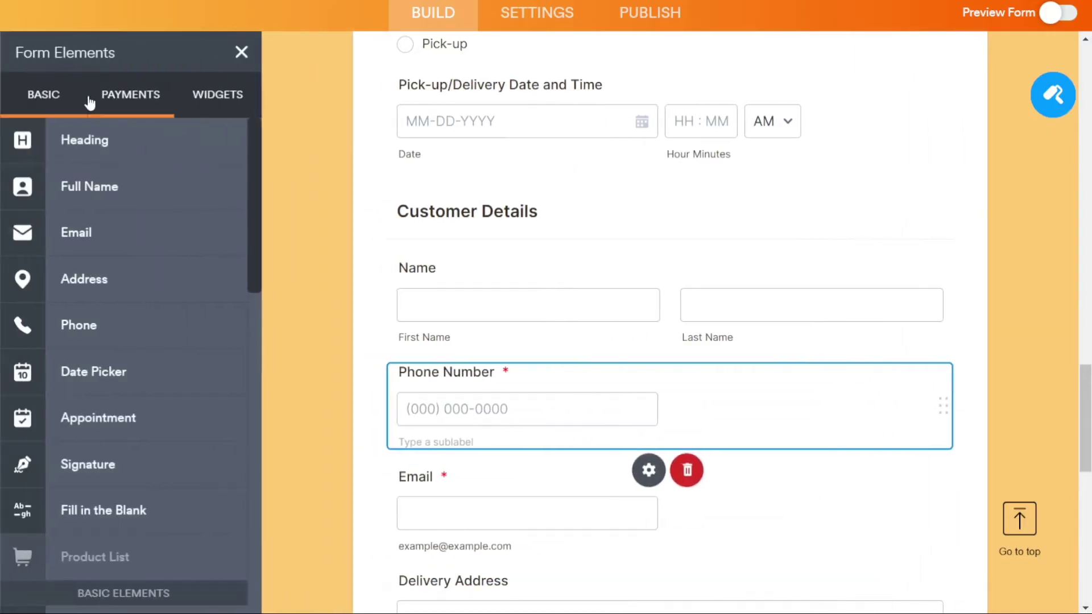
{"action": "left_click", "coordinate": [241, 53]}
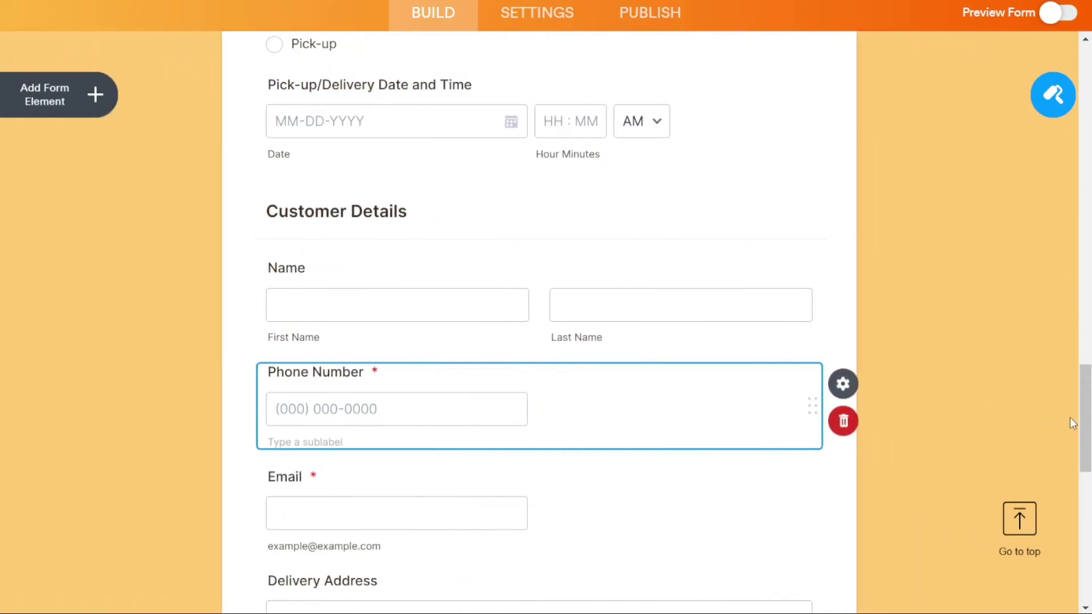
{"action": "left_click_drag", "start_coordinate": [1072, 418], "coordinate": [1048, 104]}
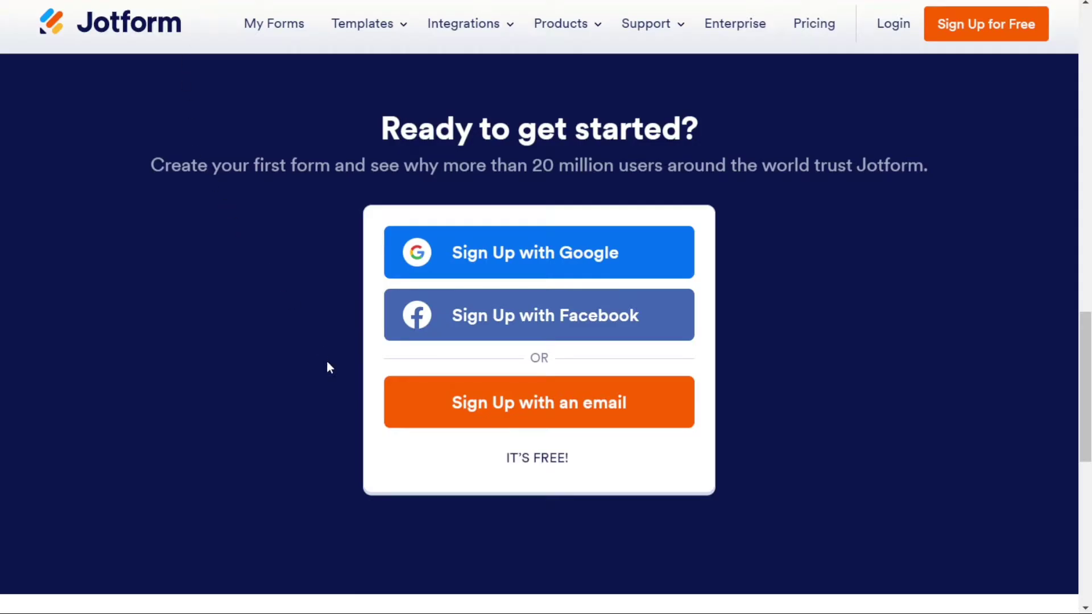
Step: Choose to sign up for a Jotform account with email
{"action": "left_click", "coordinate": [548, 405]}
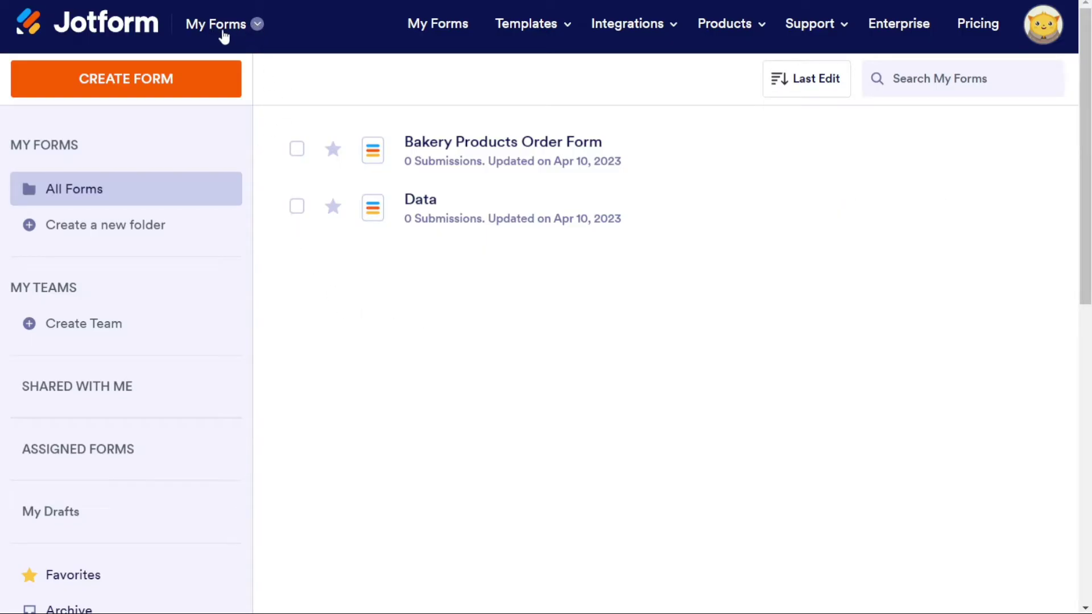
{"action": "left_click", "coordinate": [257, 30]}
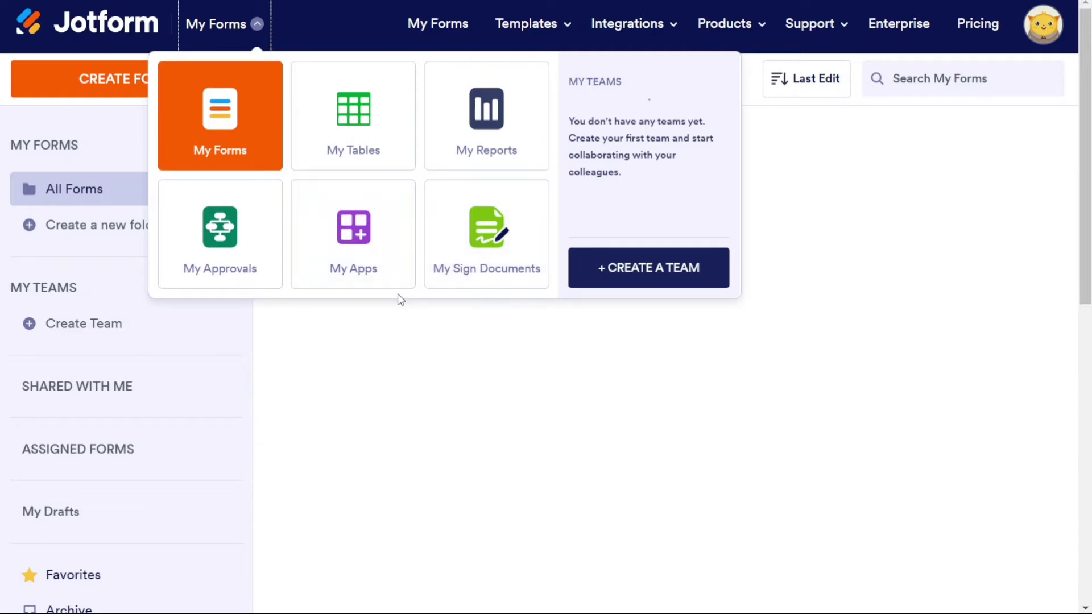
{"action": "left_click", "coordinate": [361, 337]}
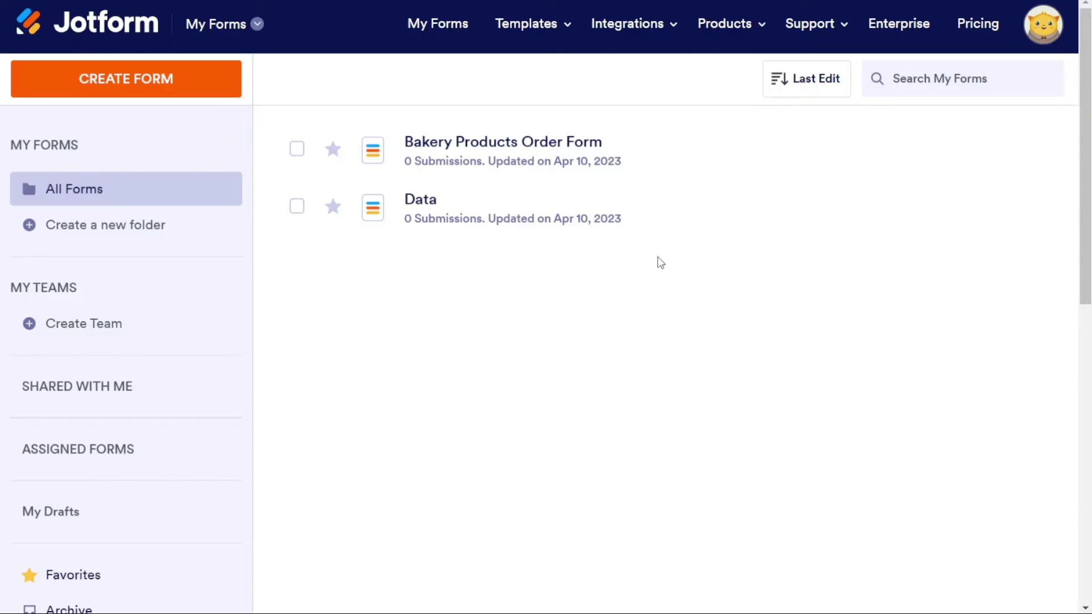
{"action": "mouse_move", "coordinate": [562, 203]}
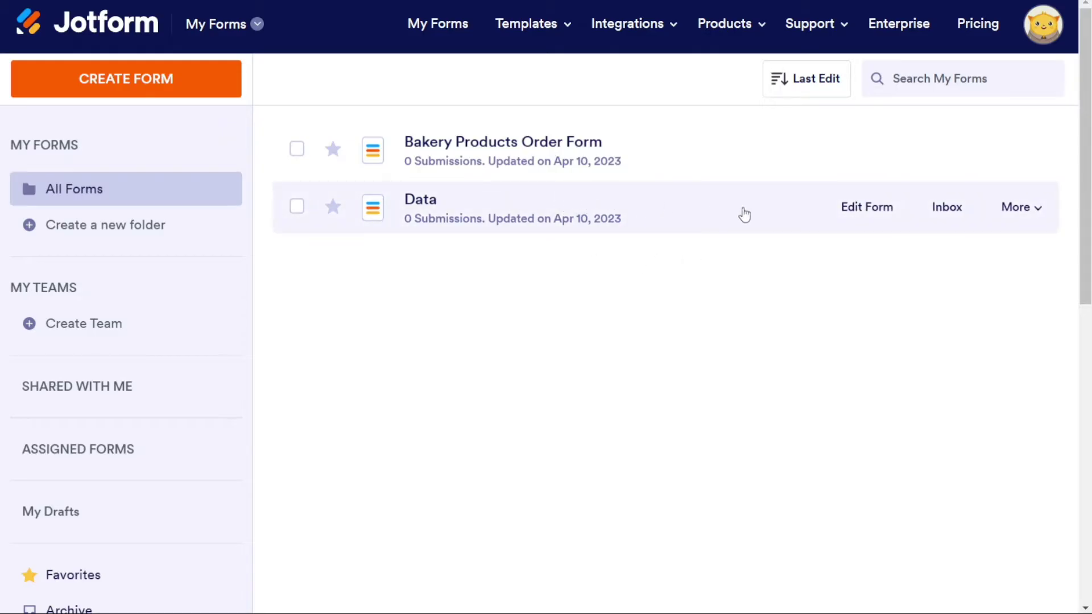
{"action": "mouse_move", "coordinate": [719, 165]}
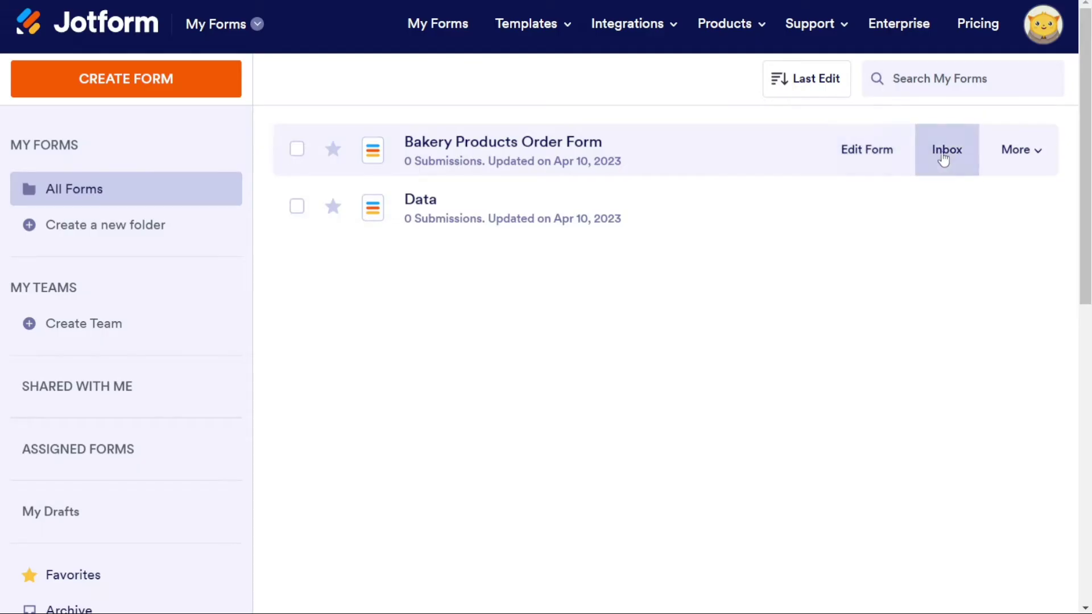
{"action": "left_click", "coordinate": [1039, 151]}
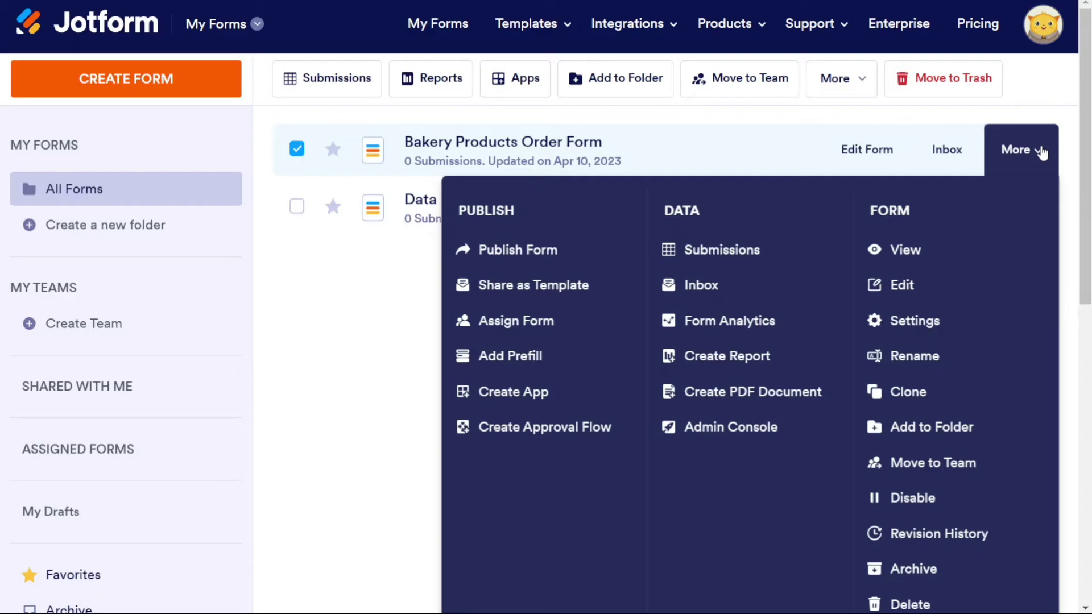
{"action": "left_click", "coordinate": [397, 285]}
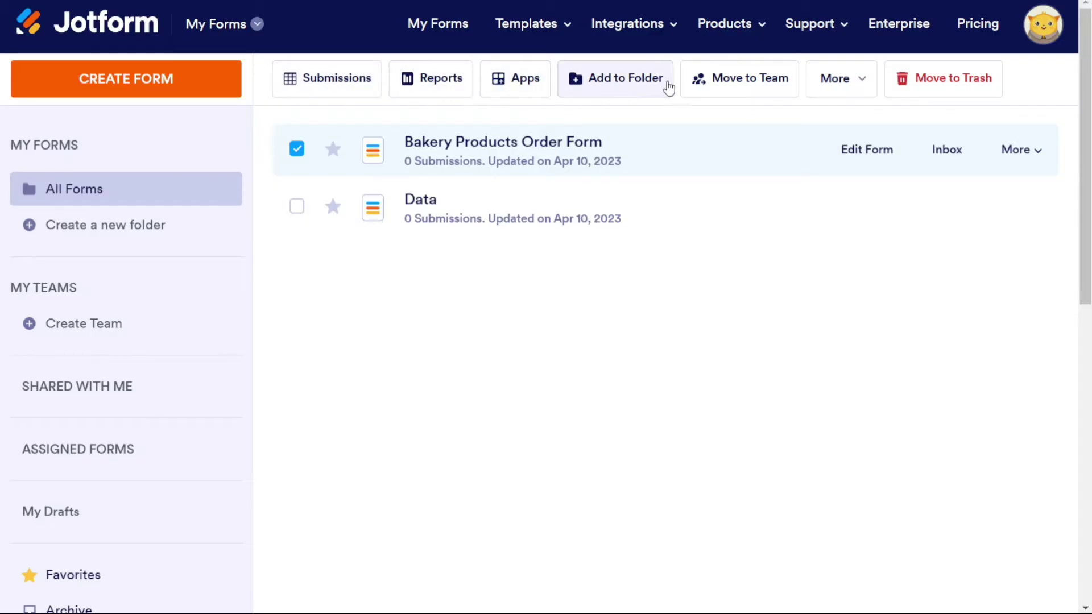
{"action": "left_click", "coordinate": [862, 89]}
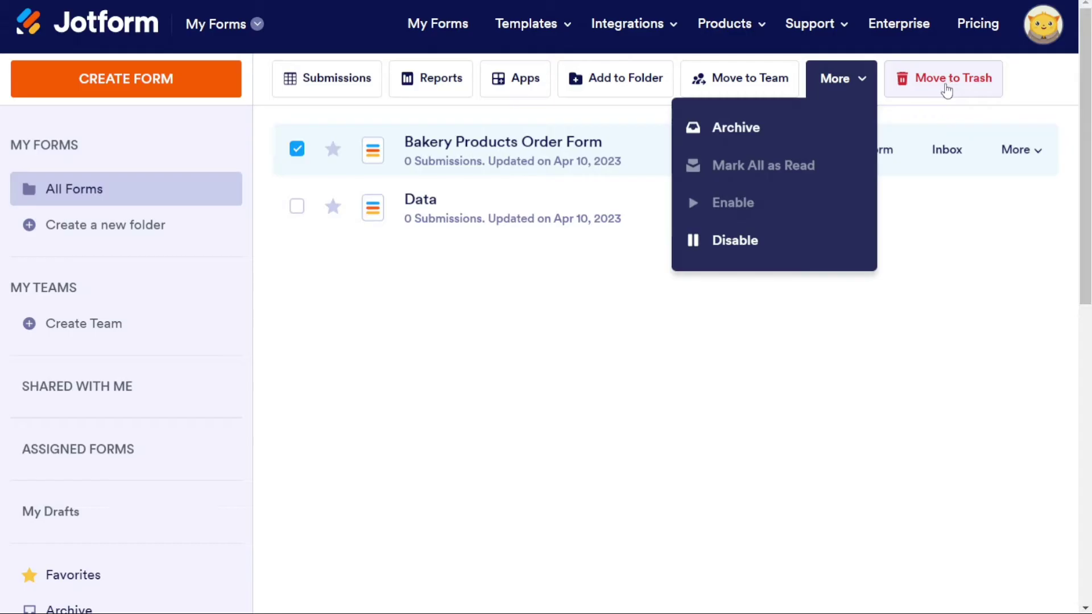
{"action": "left_click", "coordinate": [921, 329]}
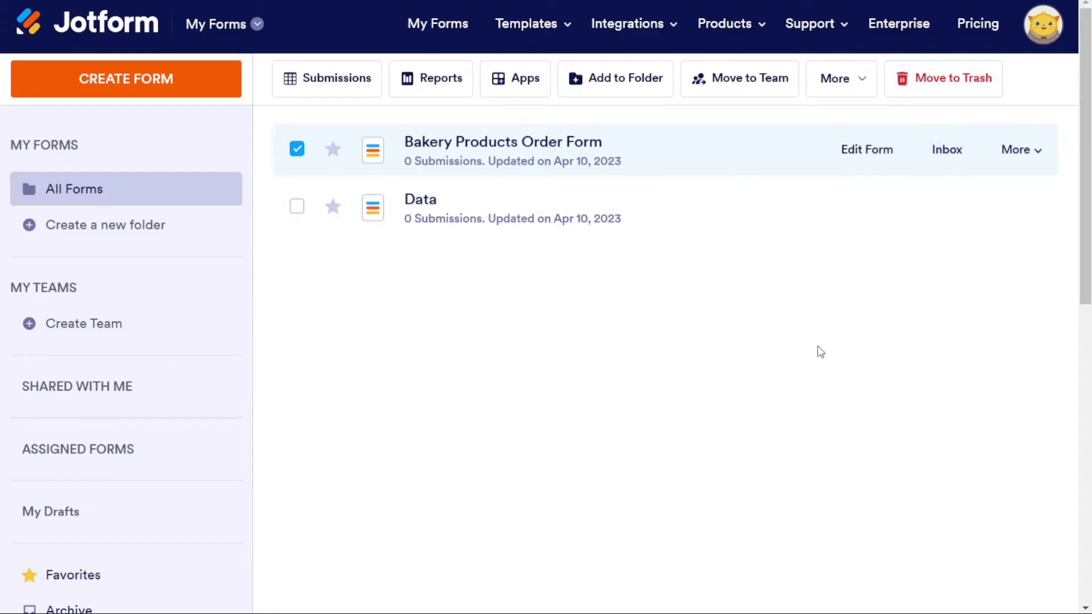
{"action": "left_click", "coordinate": [297, 149]}
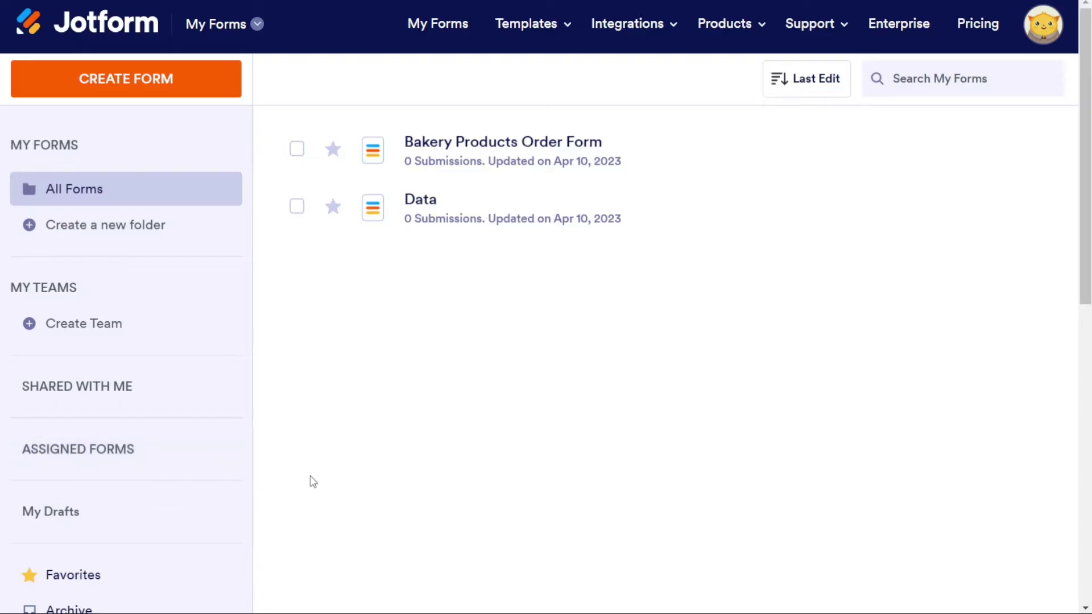
{"action": "scroll", "coordinate": [312, 481], "scroll_direction": "down", "scroll_amount": 2}
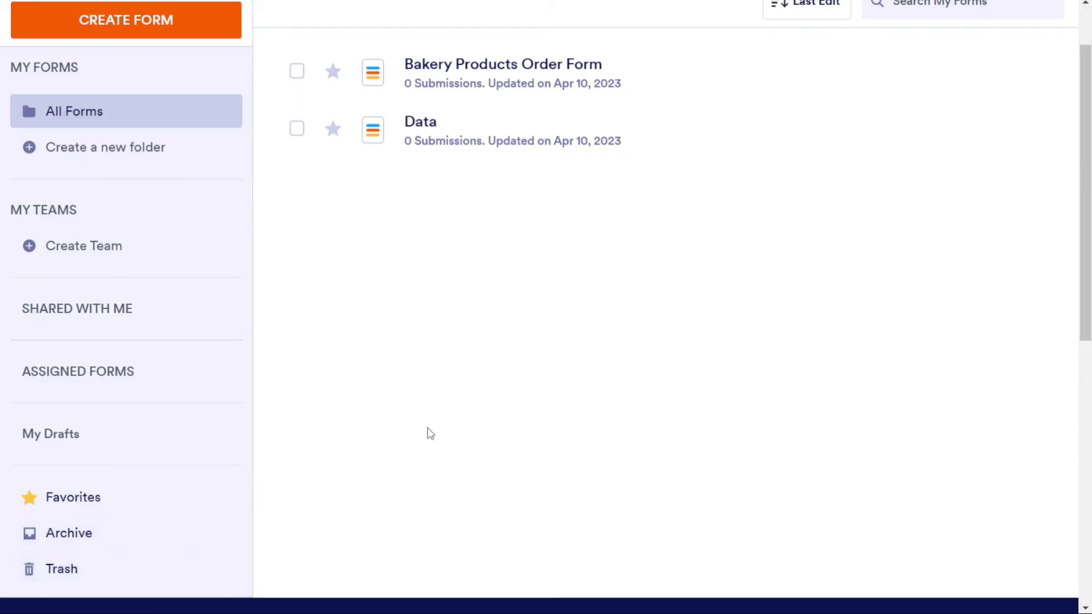
{"action": "scroll", "coordinate": [430, 434], "scroll_direction": "up", "scroll_amount": 2}
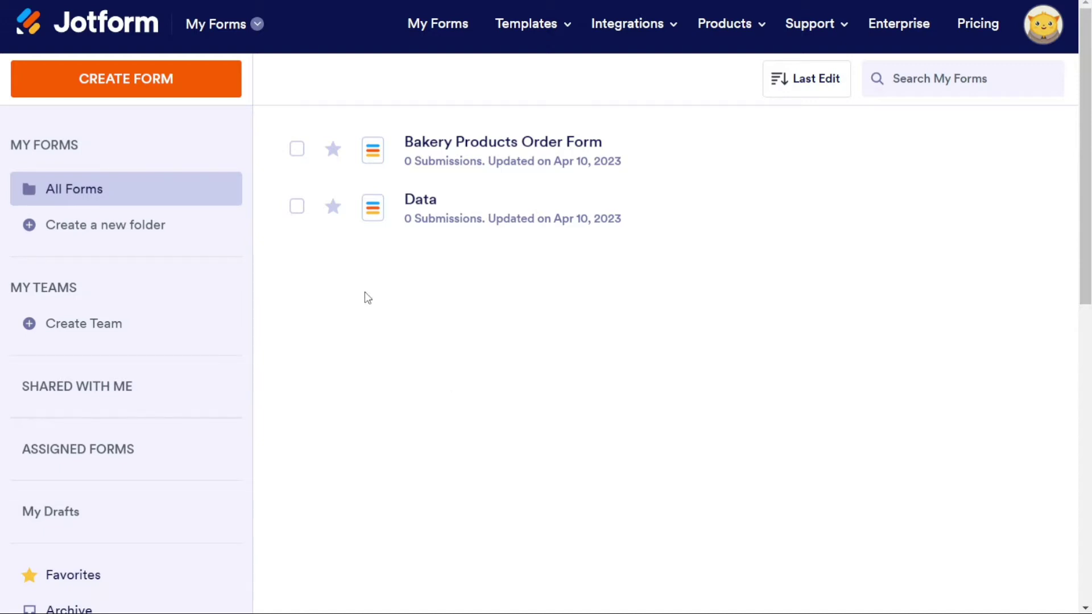
{"action": "left_click", "coordinate": [298, 216]}
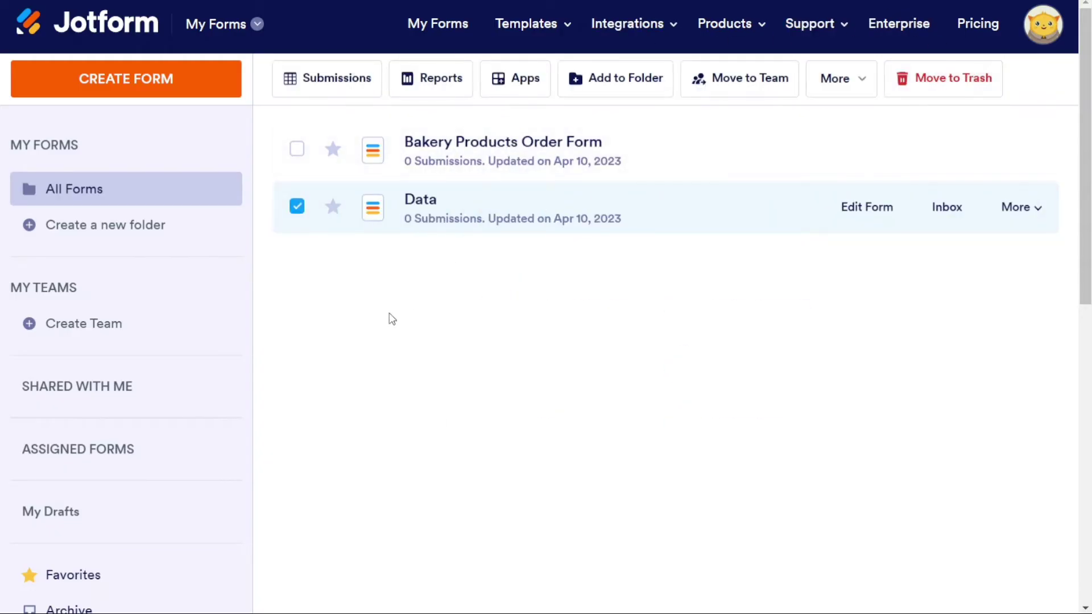
{"action": "left_click", "coordinate": [297, 209]}
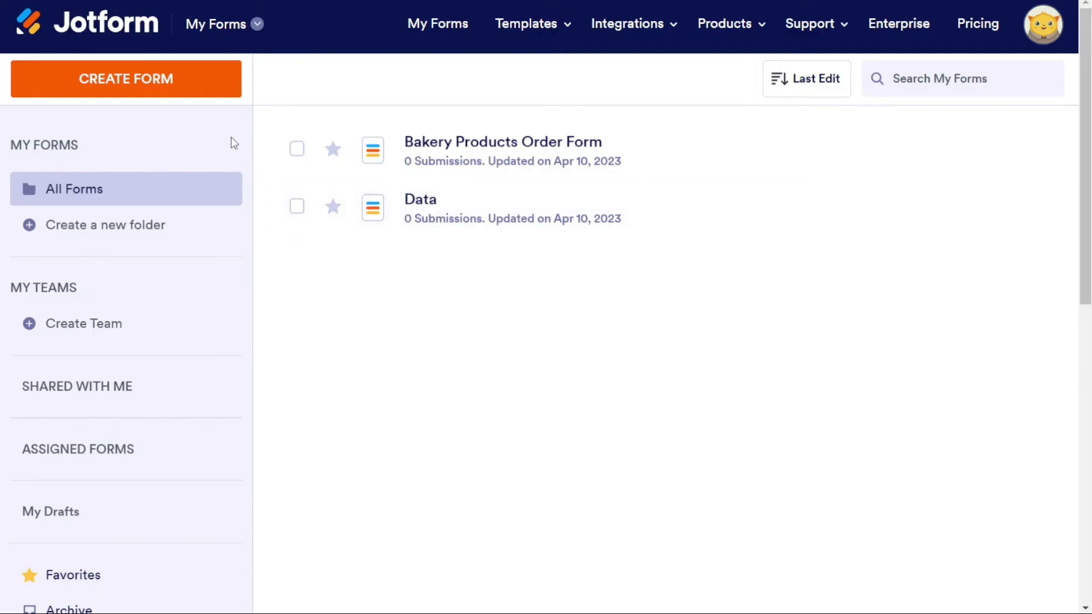
Step: Create a new form with Start From Scratch, reopening the new-form chooser once
{"action": "left_click", "coordinate": [135, 90]}
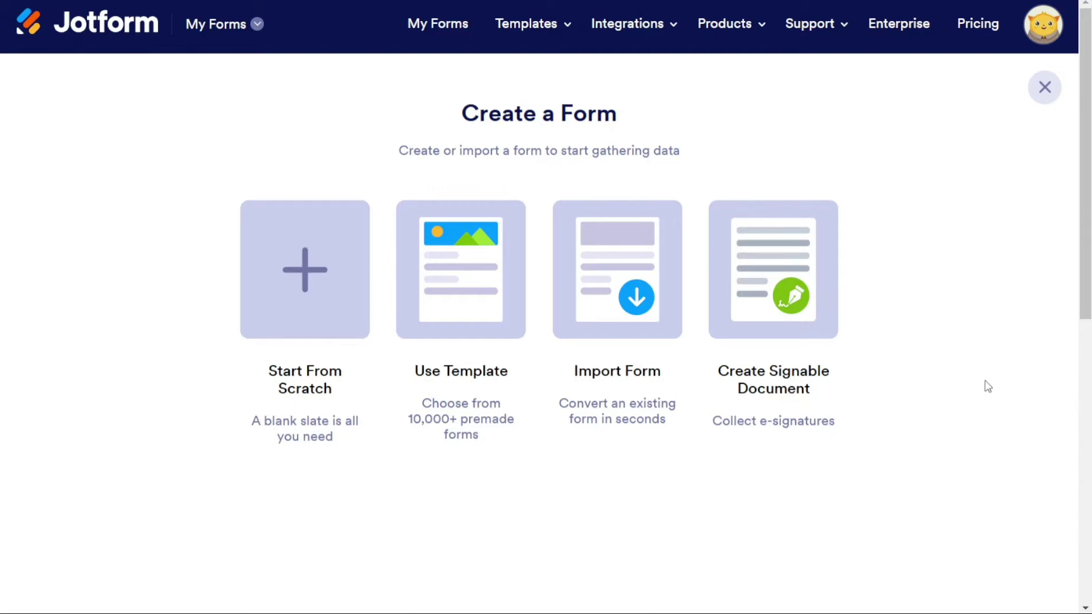
{"action": "left_click", "coordinate": [1043, 87]}
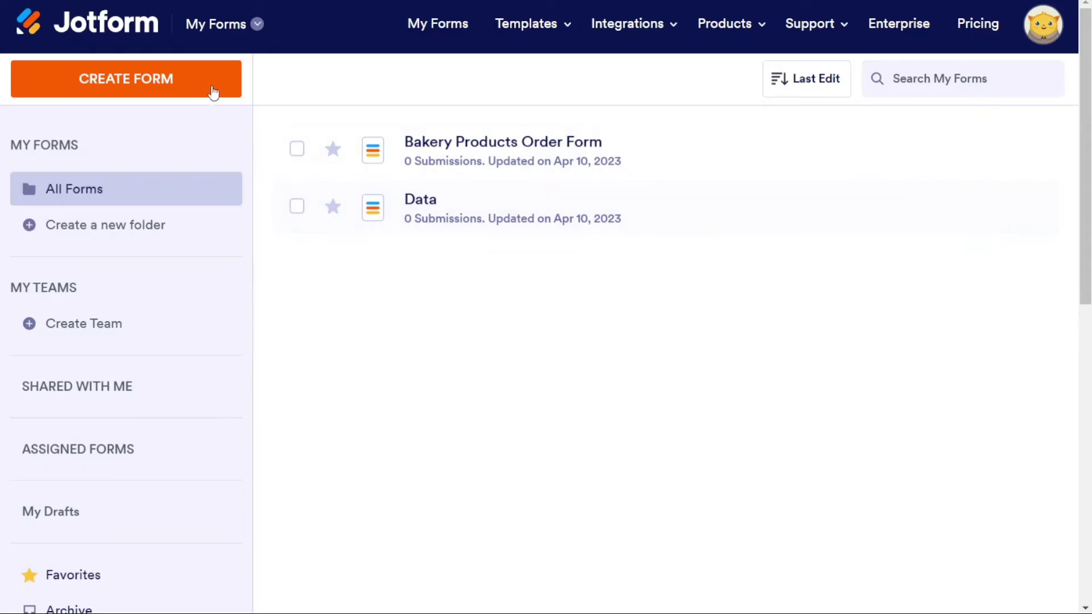
{"action": "left_click", "coordinate": [187, 82]}
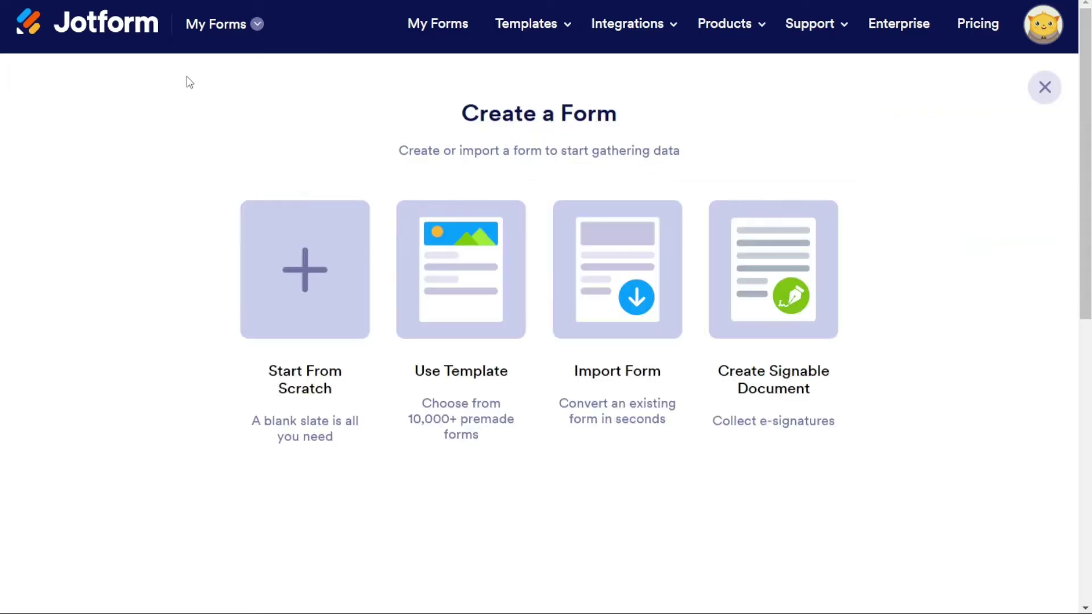
{"action": "left_click", "coordinate": [315, 275]}
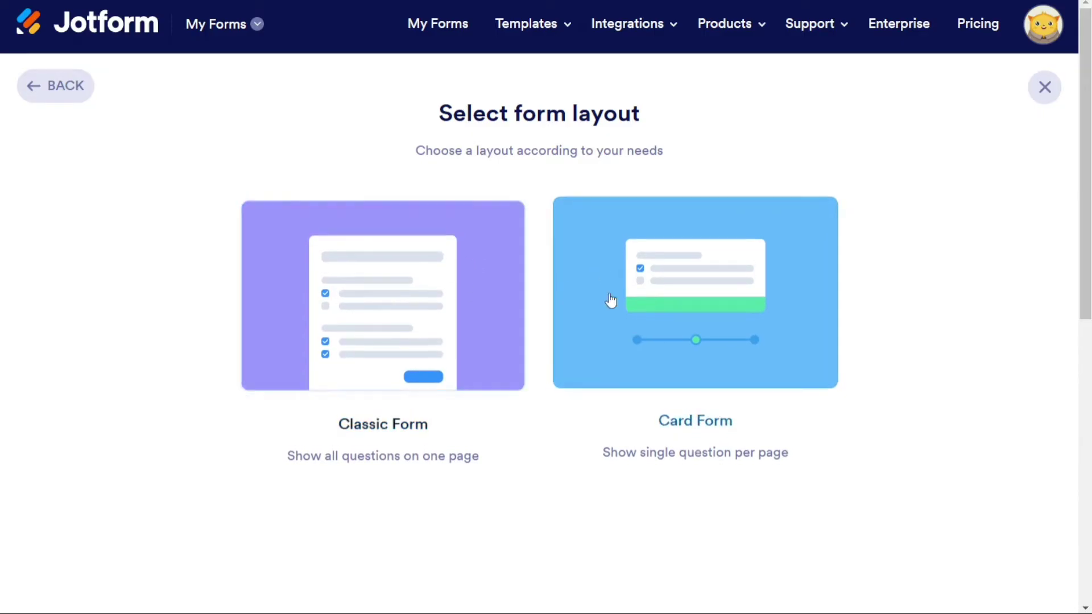
Step: Pick the Classic one-page layout and show the Basic form elements beside the blank form
{"action": "left_click", "coordinate": [394, 314]}
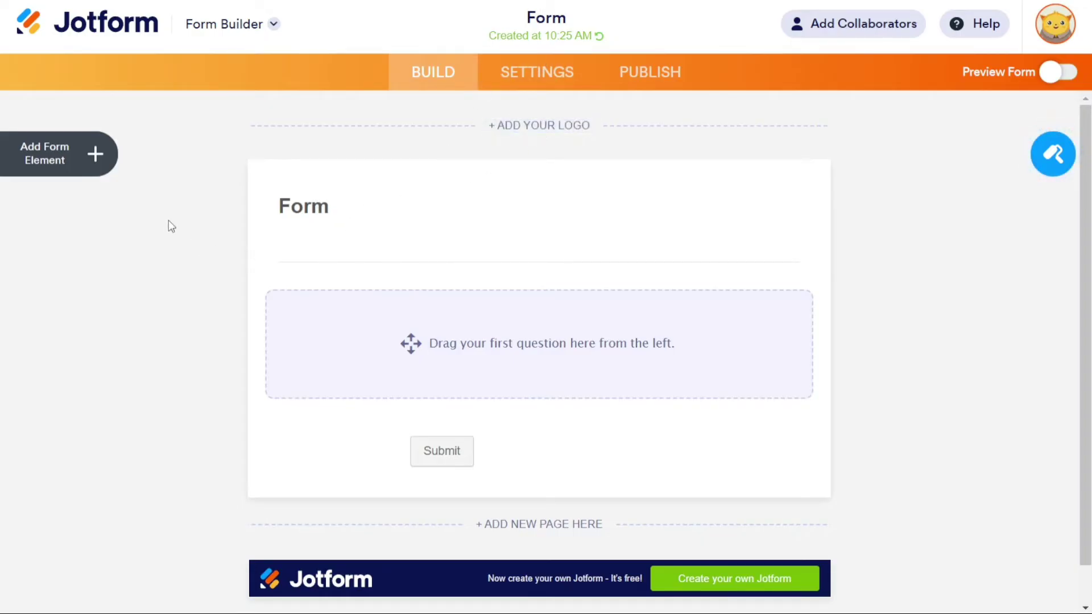
{"action": "left_click", "coordinate": [94, 154]}
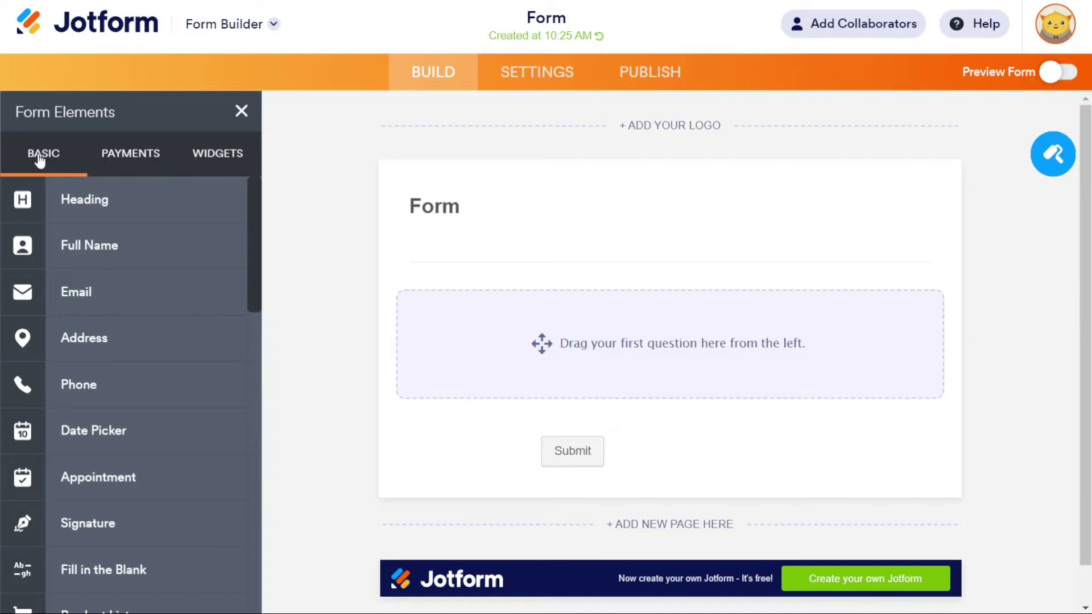
{"action": "left_click", "coordinate": [90, 157]}
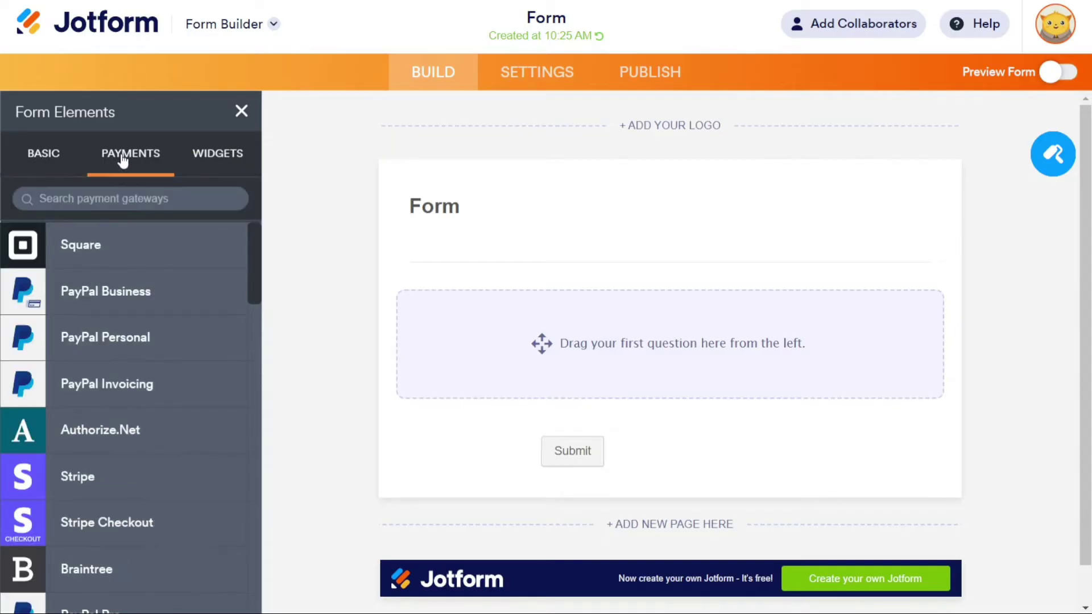
{"action": "left_click", "coordinate": [200, 156]}
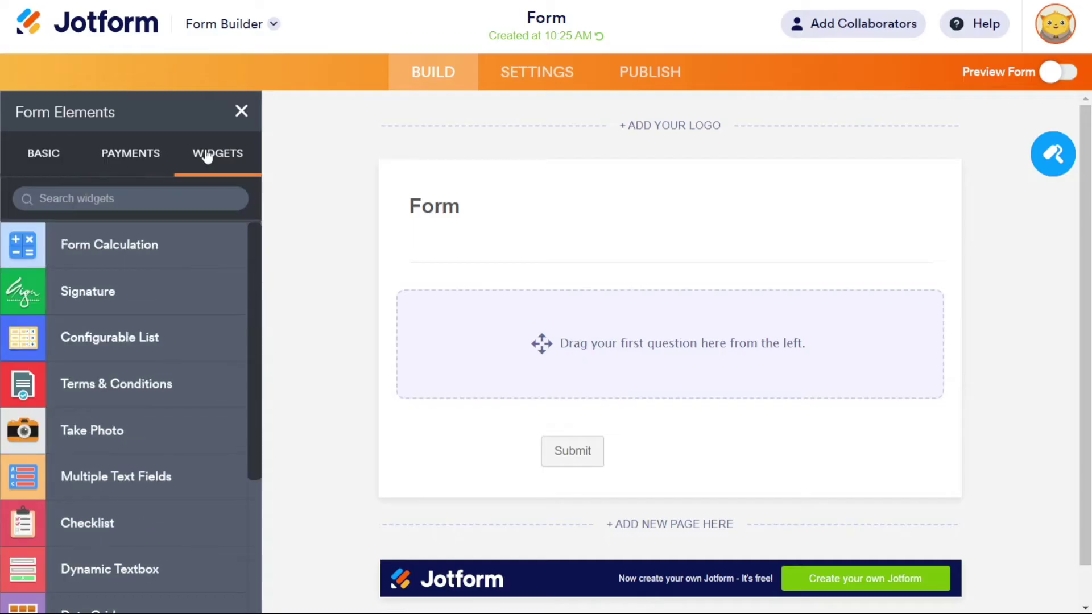
{"action": "left_click", "coordinate": [40, 151]}
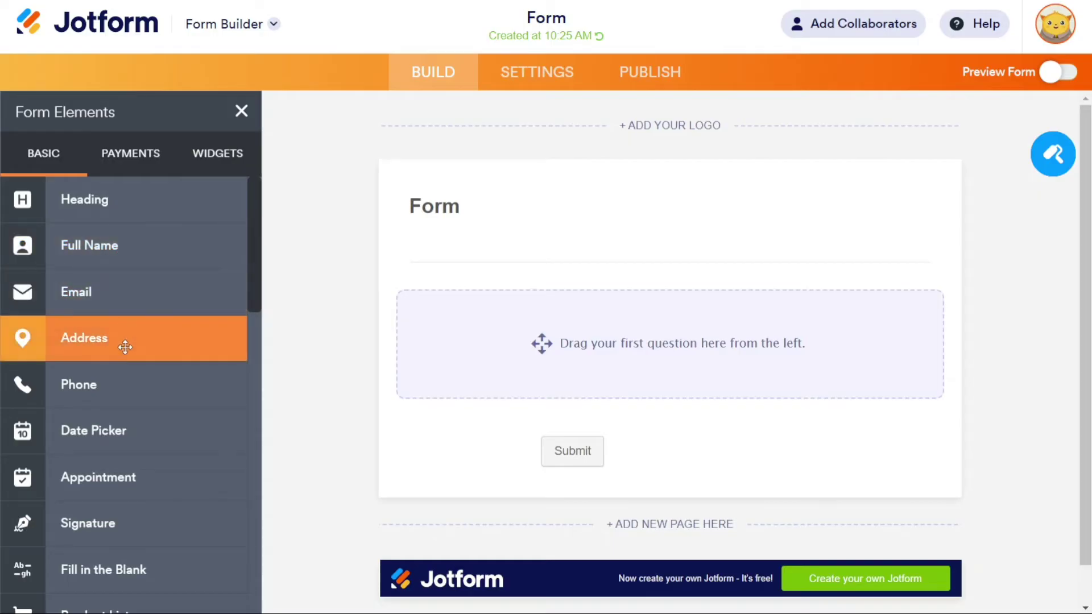
{"action": "left_click", "coordinate": [133, 165]}
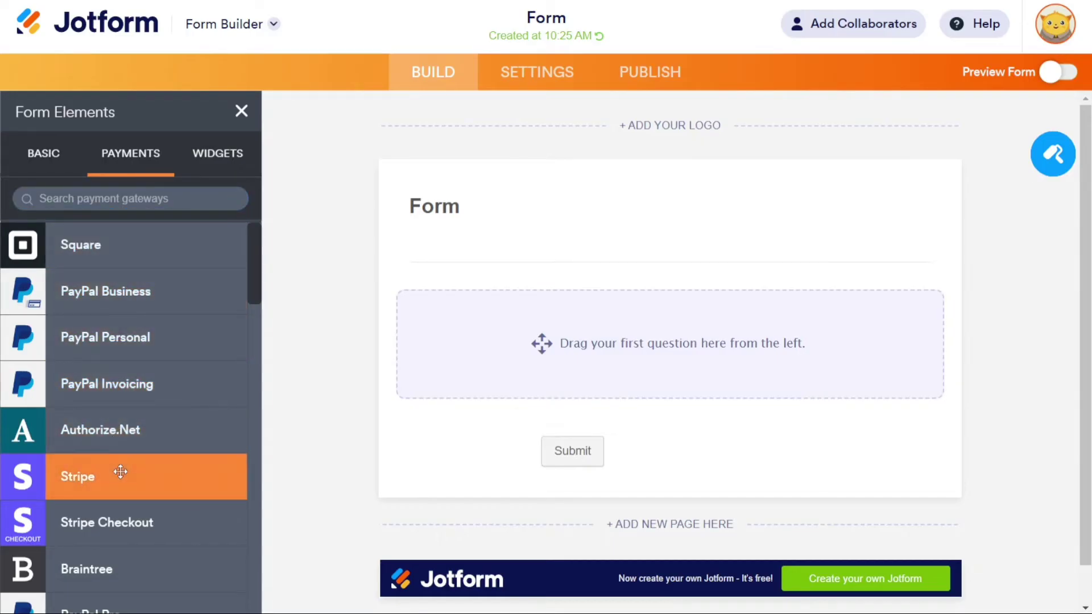
{"action": "left_click", "coordinate": [197, 168]}
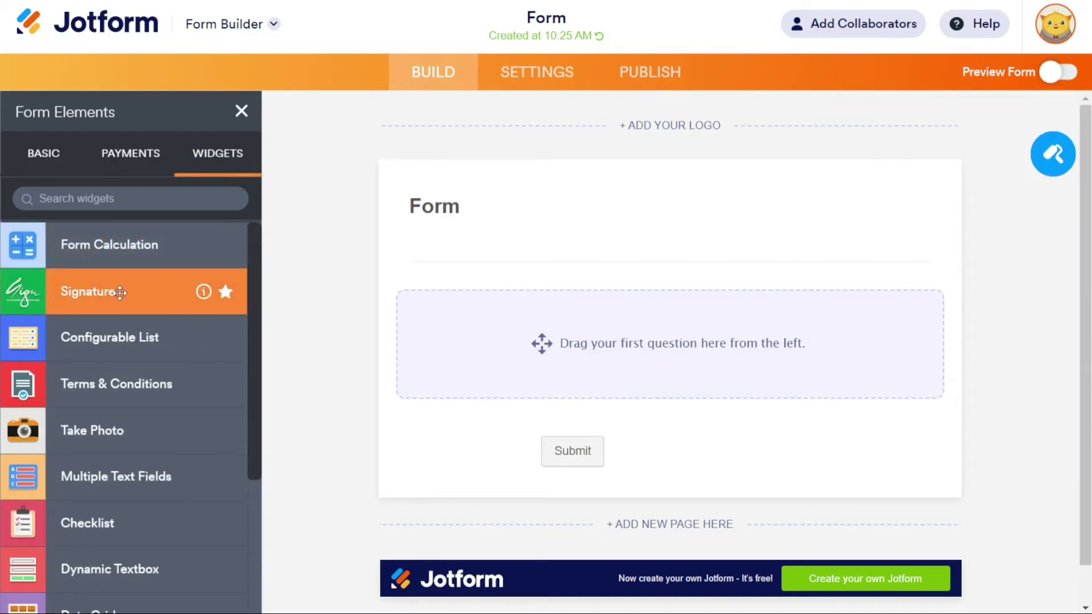
{"action": "left_click", "coordinate": [60, 165]}
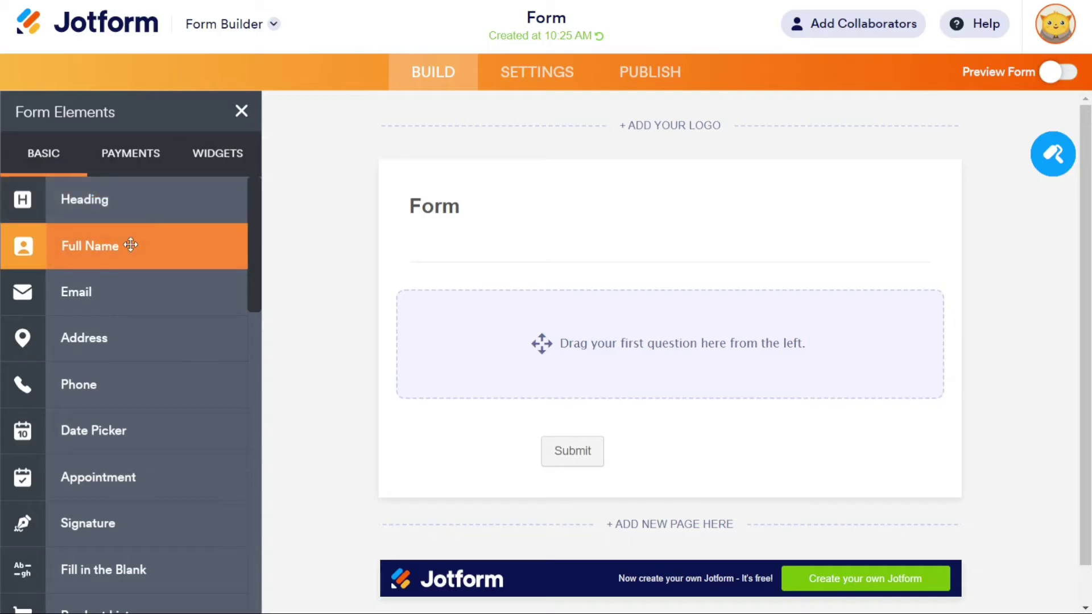
Step: Add Full Name, Email and Phone fields, then delete the Phone Number field
{"action": "left_click_drag", "start_coordinate": [131, 244], "coordinate": [652, 300]}
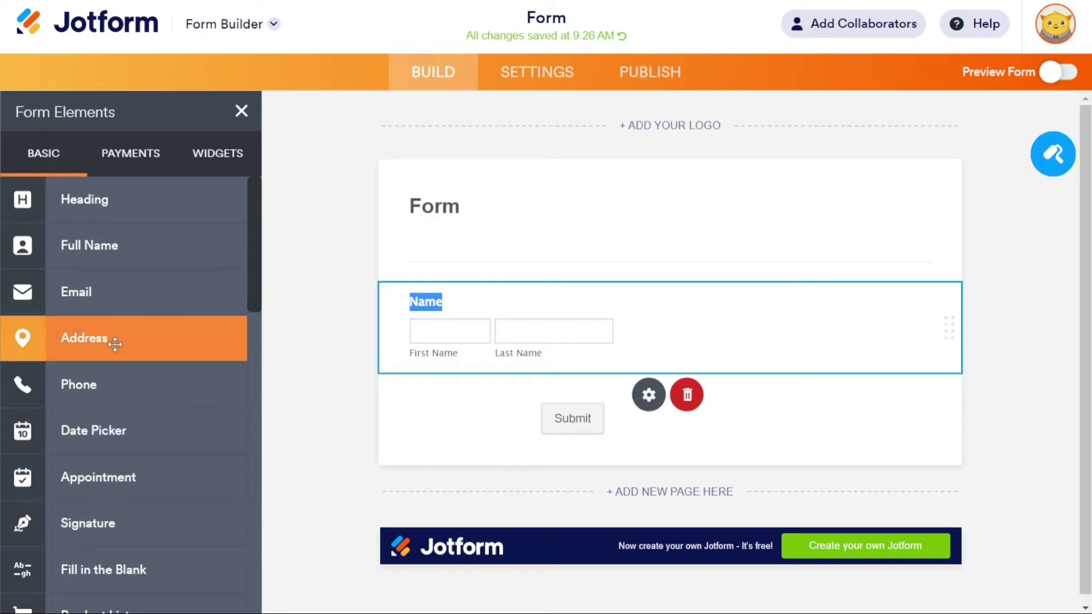
{"action": "left_click_drag", "start_coordinate": [120, 304], "coordinate": [509, 418]}
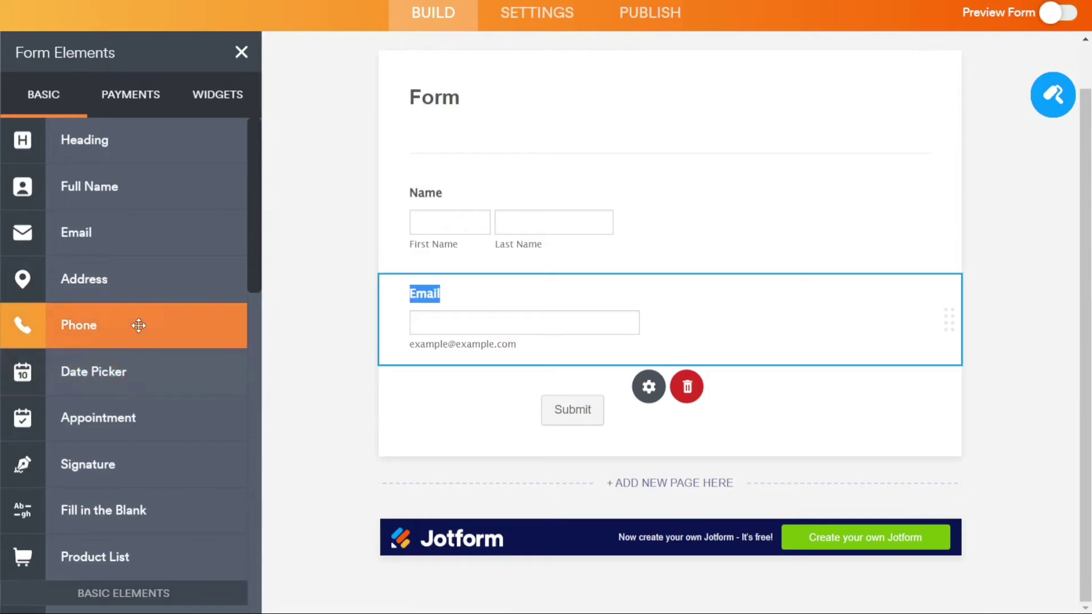
{"action": "left_click_drag", "start_coordinate": [139, 324], "coordinate": [545, 377]}
{"action": "left_click", "coordinate": [351, 212]}
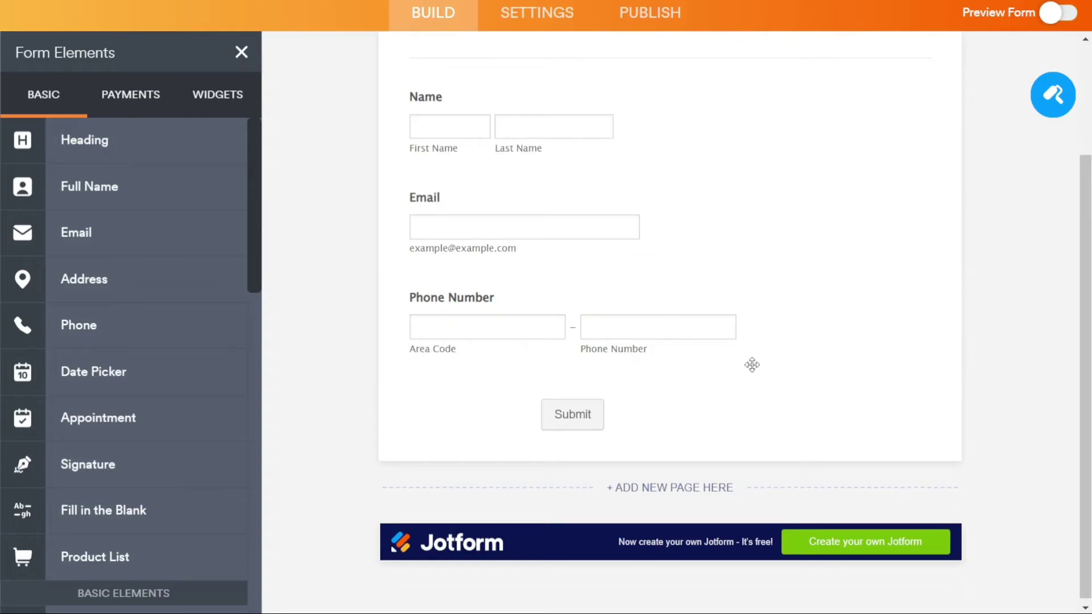
{"action": "left_click", "coordinate": [758, 319]}
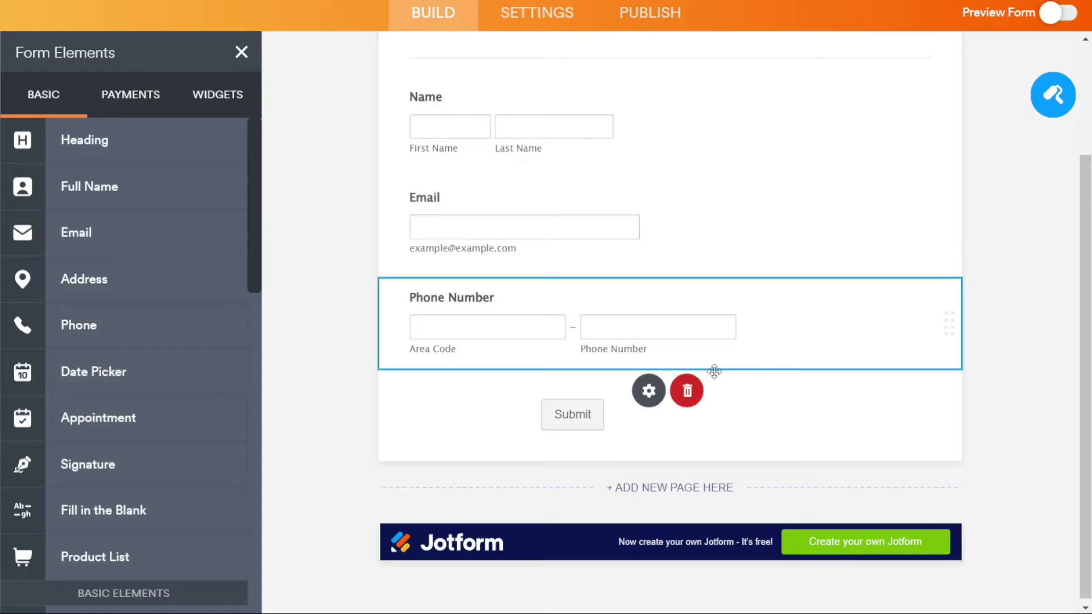
{"action": "left_click", "coordinate": [687, 393]}
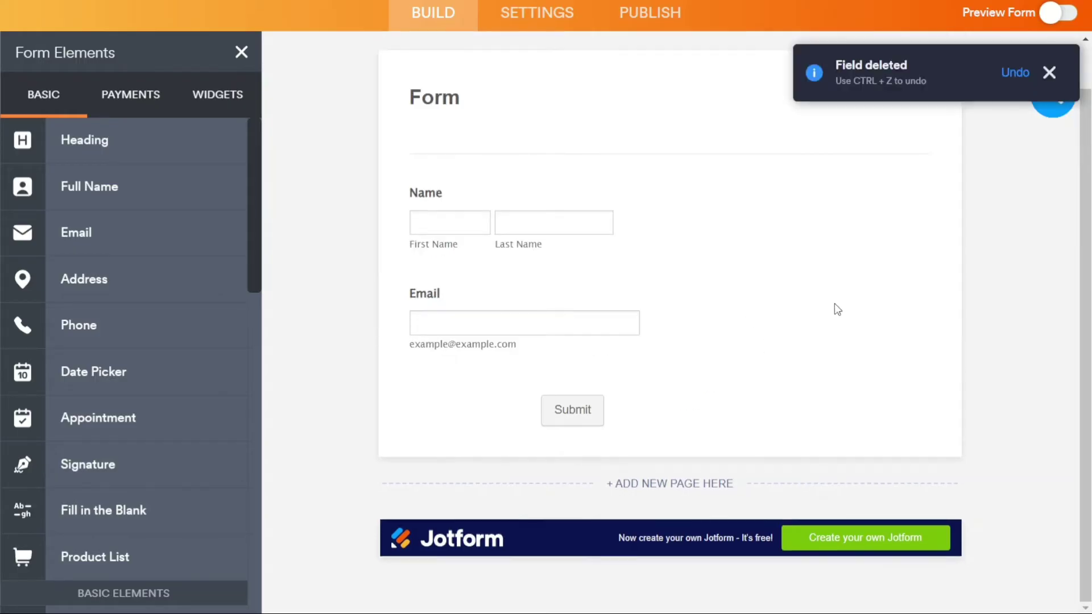
{"action": "left_click", "coordinate": [1049, 73]}
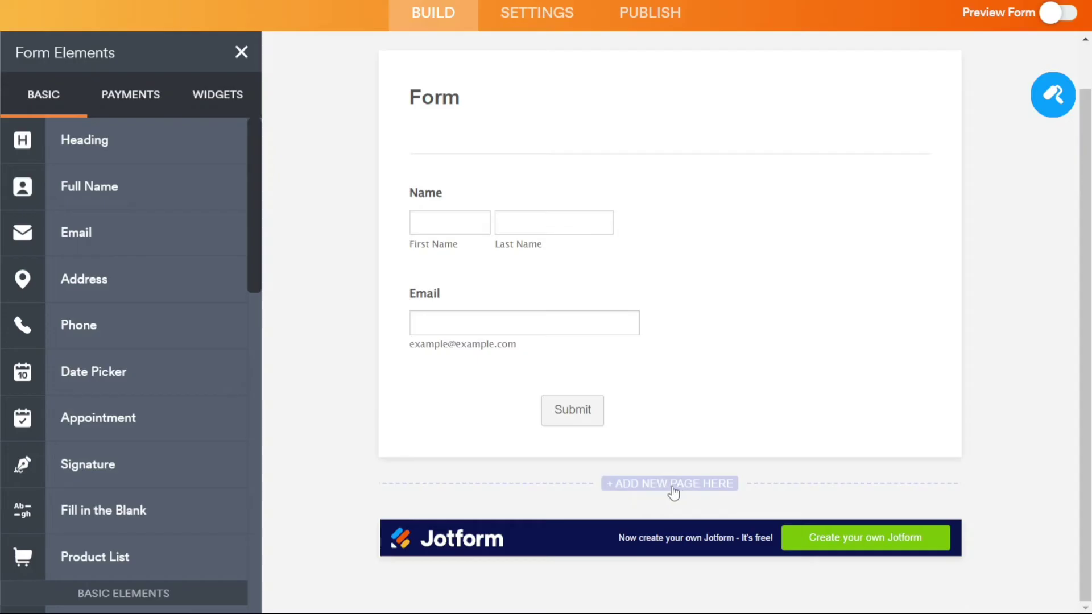
Step: Add a new page after Email and place a Phone field on Page 2
{"action": "left_click", "coordinate": [673, 487]}
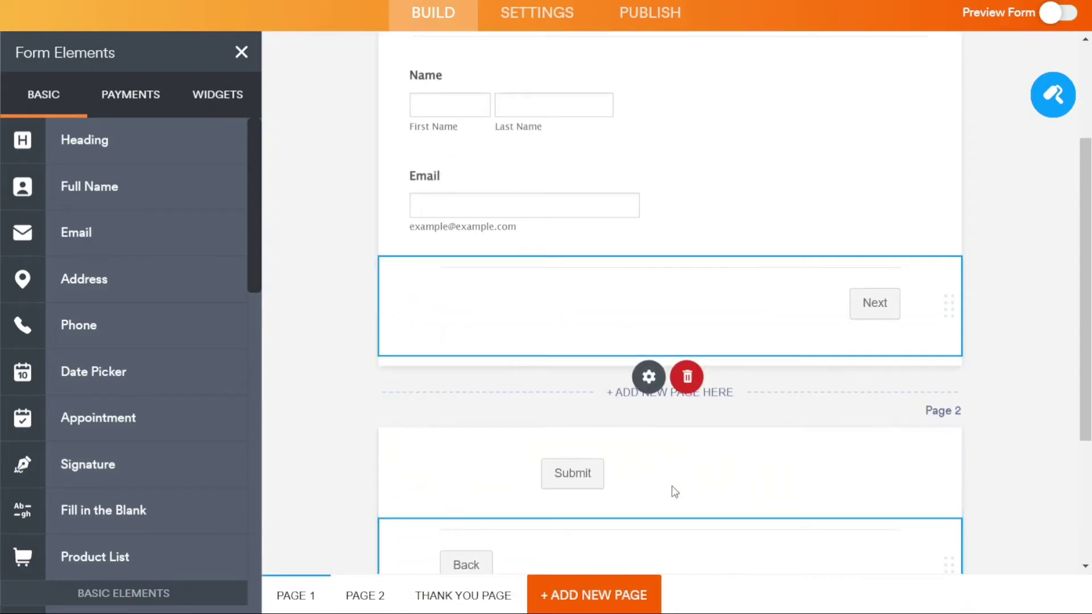
{"action": "left_click_drag", "start_coordinate": [151, 318], "coordinate": [579, 188]}
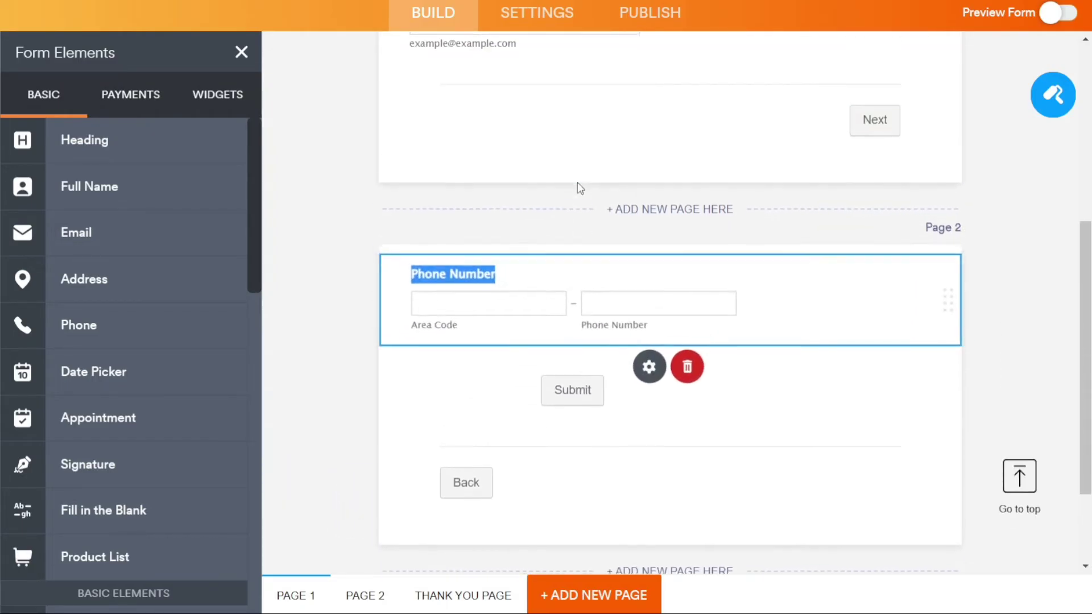
{"action": "left_click", "coordinate": [622, 390]}
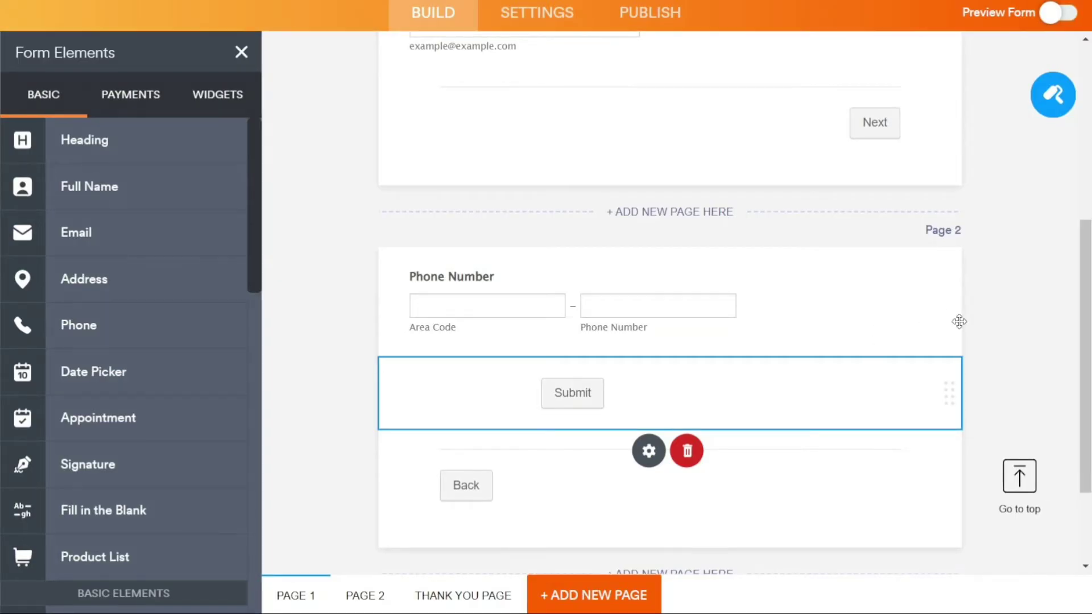
{"action": "left_click", "coordinate": [998, 290]}
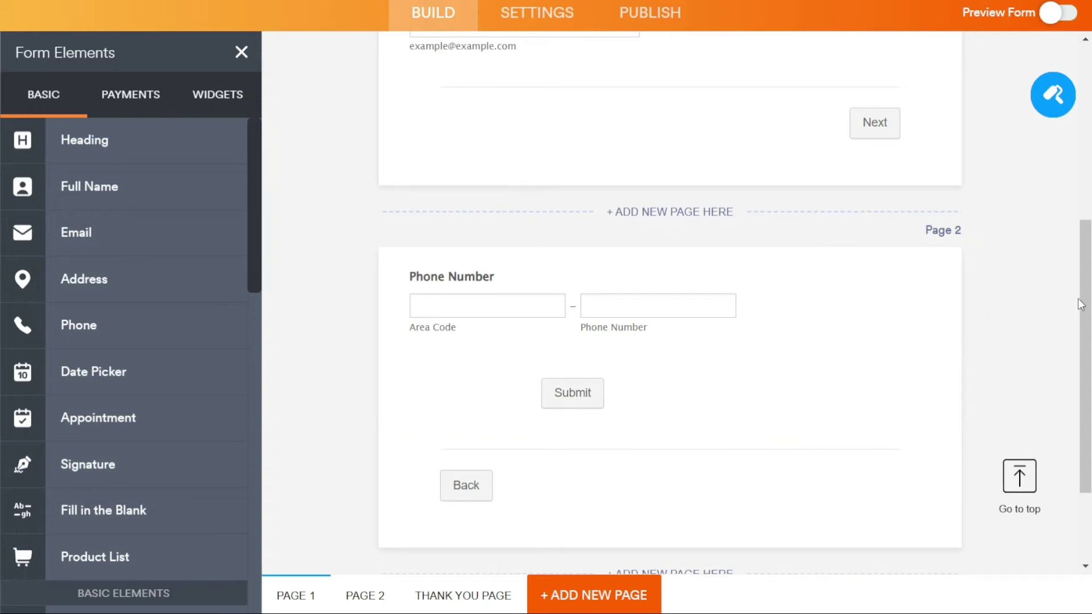
Step: Copy the Add Collaborators link and close the popup
{"action": "scroll", "coordinate": [1083, 296], "scroll_direction": "up", "scroll_amount": 7}
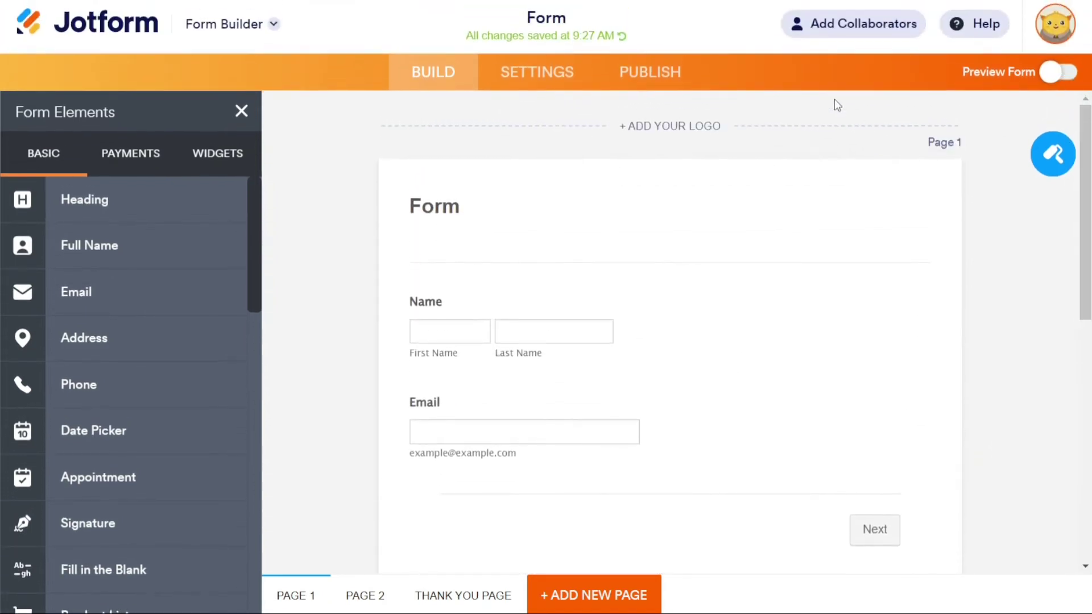
{"action": "left_click", "coordinate": [856, 32]}
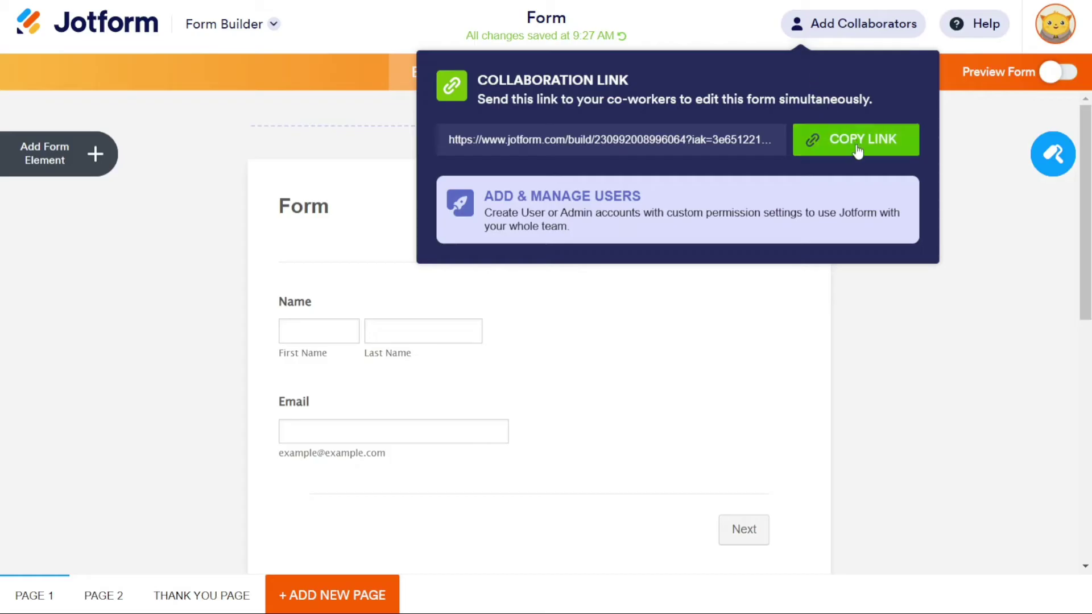
{"action": "left_click", "coordinate": [857, 149]}
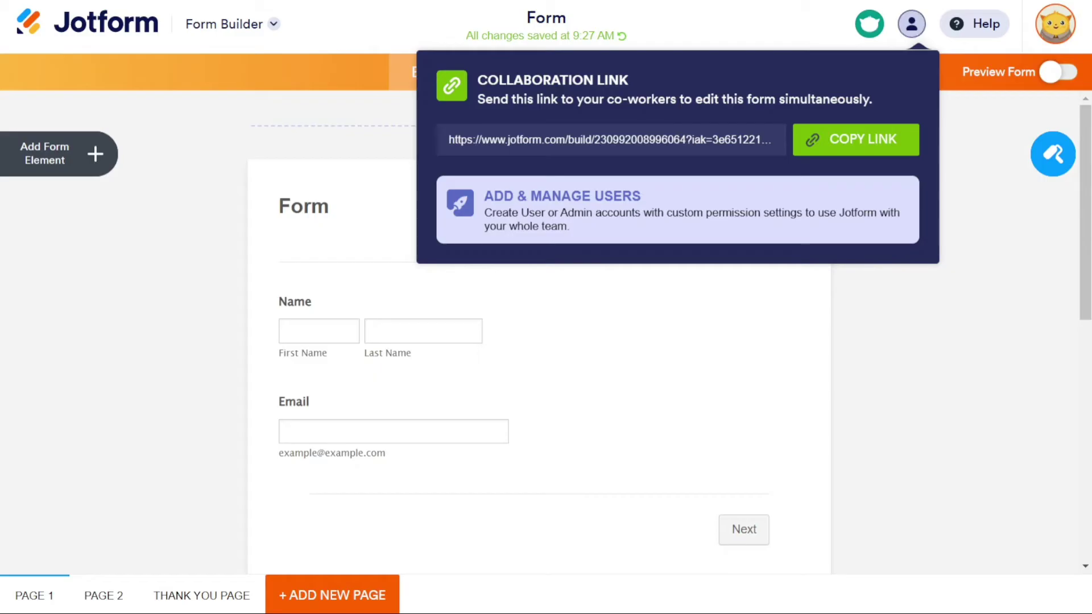
{"action": "left_click", "coordinate": [729, 25]}
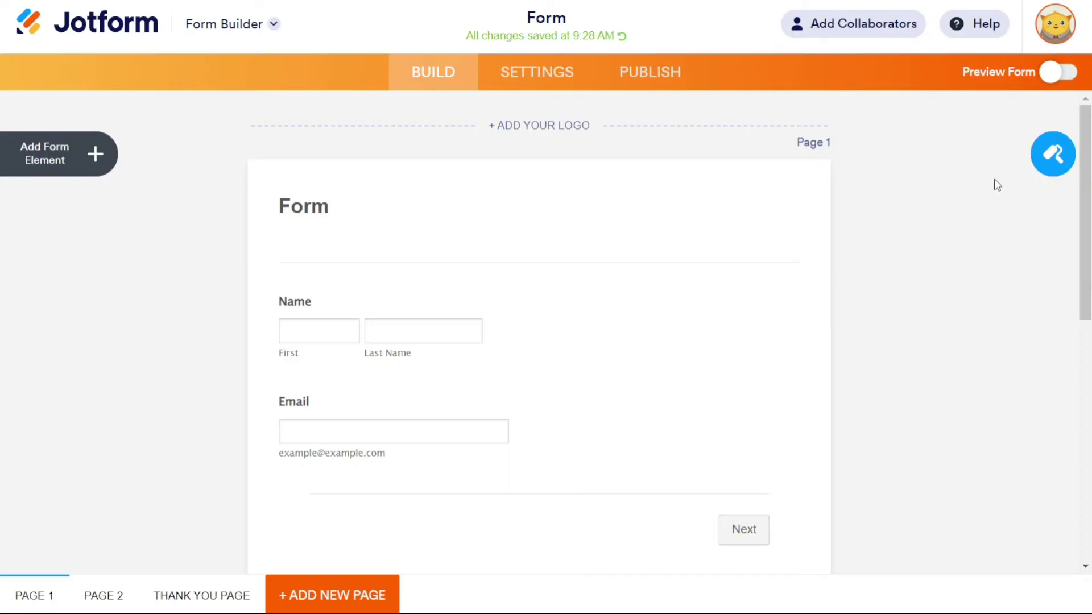
Step: Apply the Brick Wall theme from Form Designer's Themes tab, then close the designer
{"action": "left_click", "coordinate": [1049, 163]}
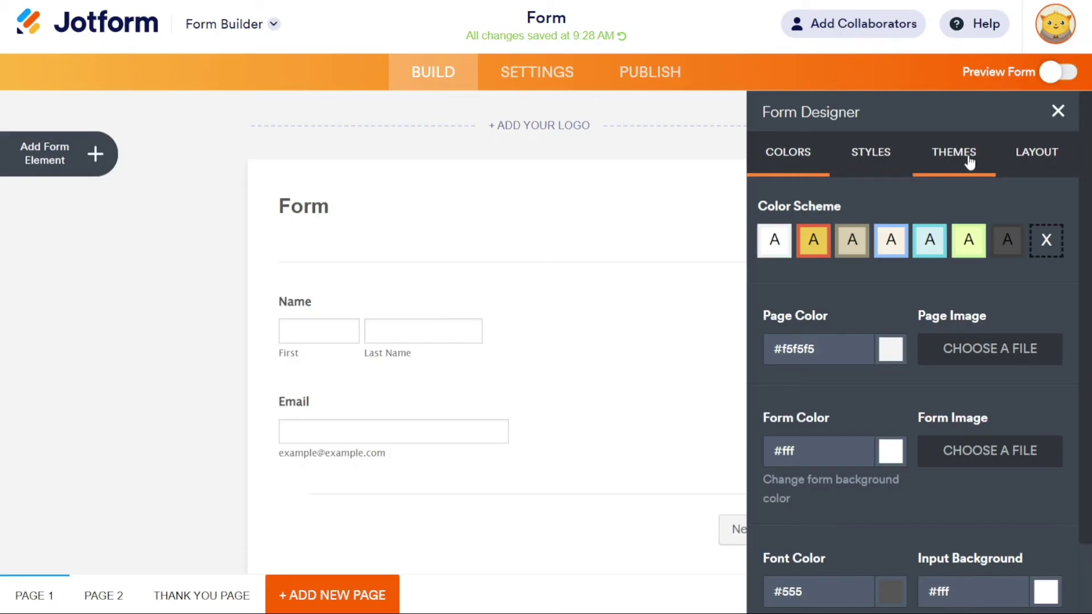
{"action": "left_click", "coordinate": [941, 161]}
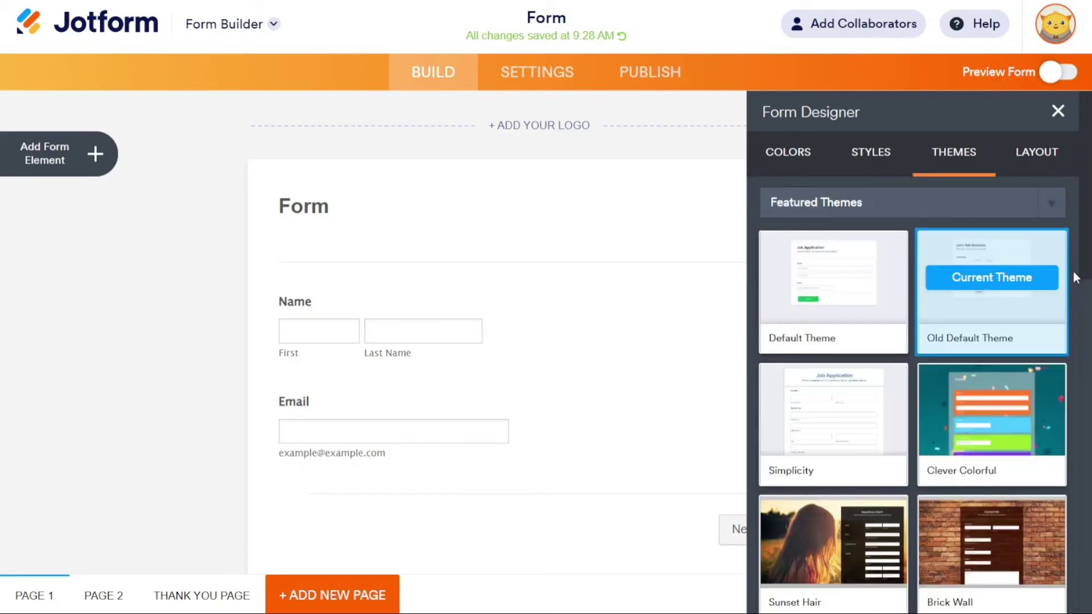
{"action": "mouse_move", "coordinate": [874, 415]}
{"action": "mouse_move", "coordinate": [946, 412]}
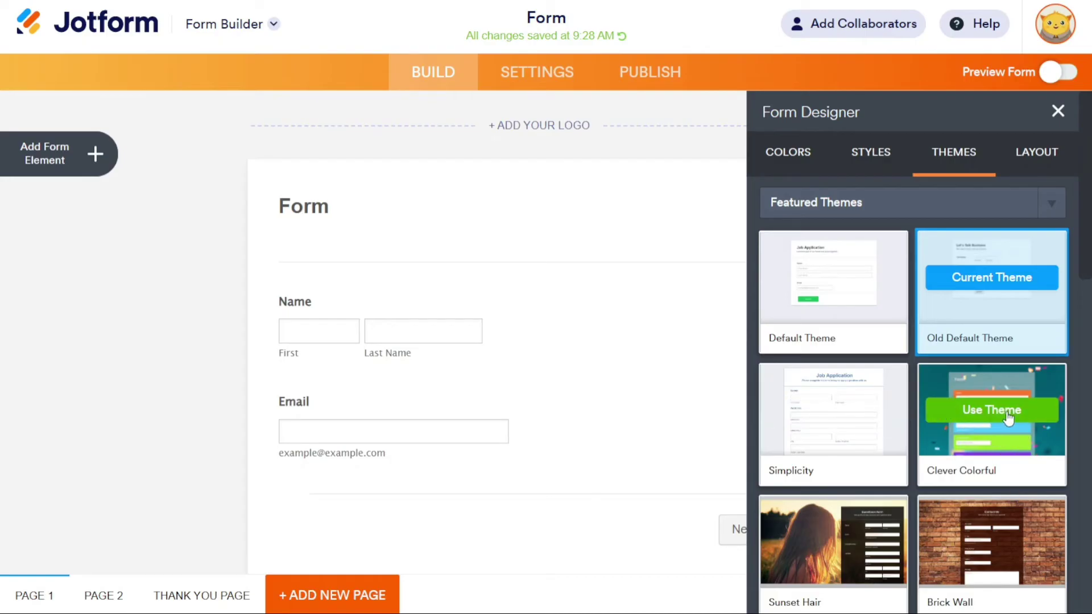
{"action": "left_click", "coordinate": [1011, 543]}
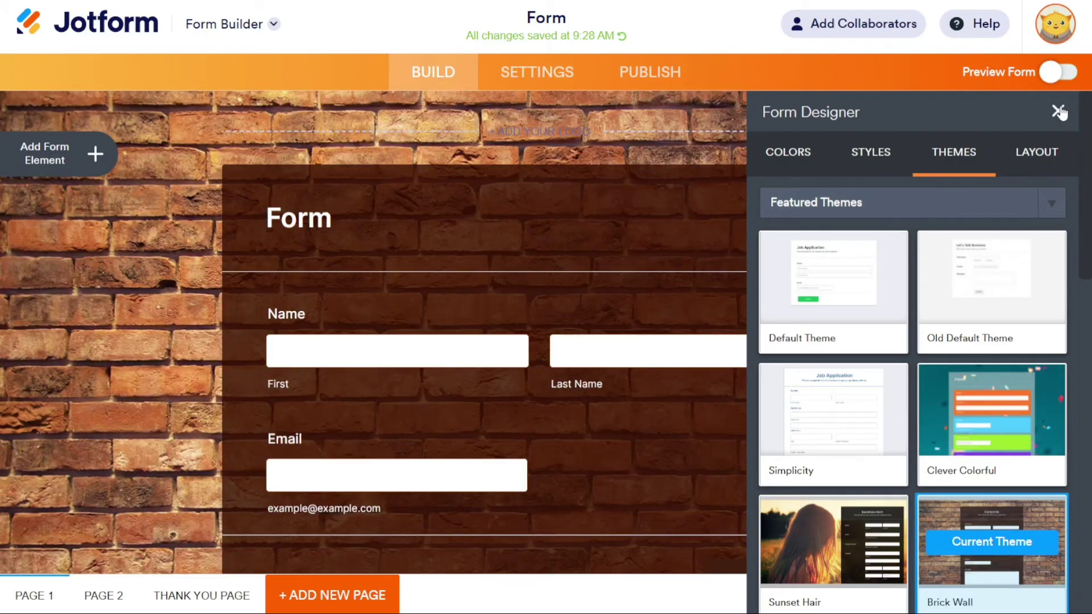
{"action": "left_click", "coordinate": [1058, 112]}
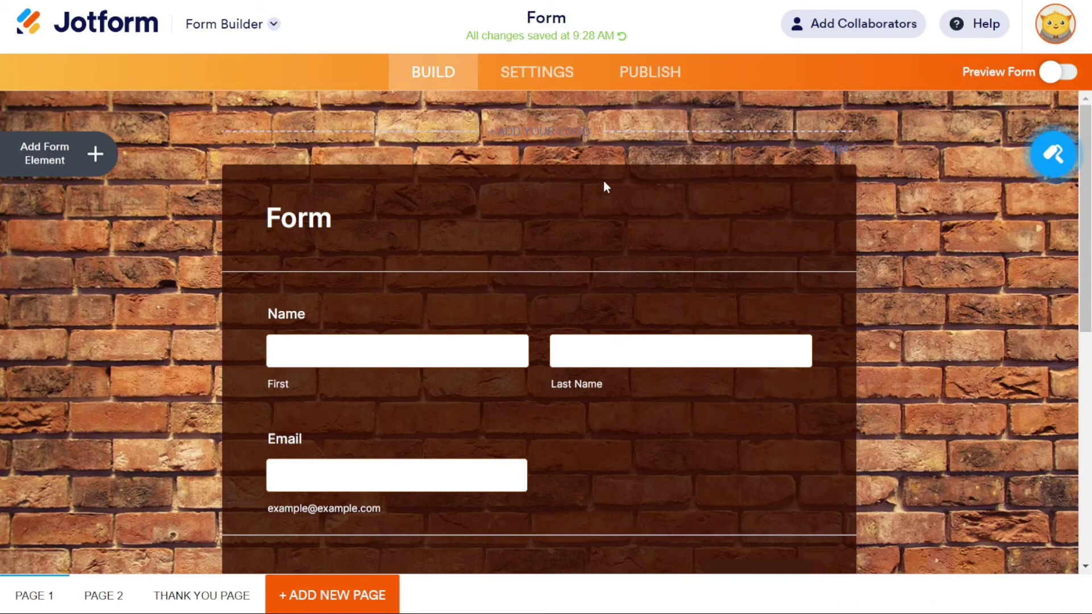
Step: In Settings, set the Thank You page to redirect to an external link, then view Integrations
{"action": "left_click", "coordinate": [535, 75]}
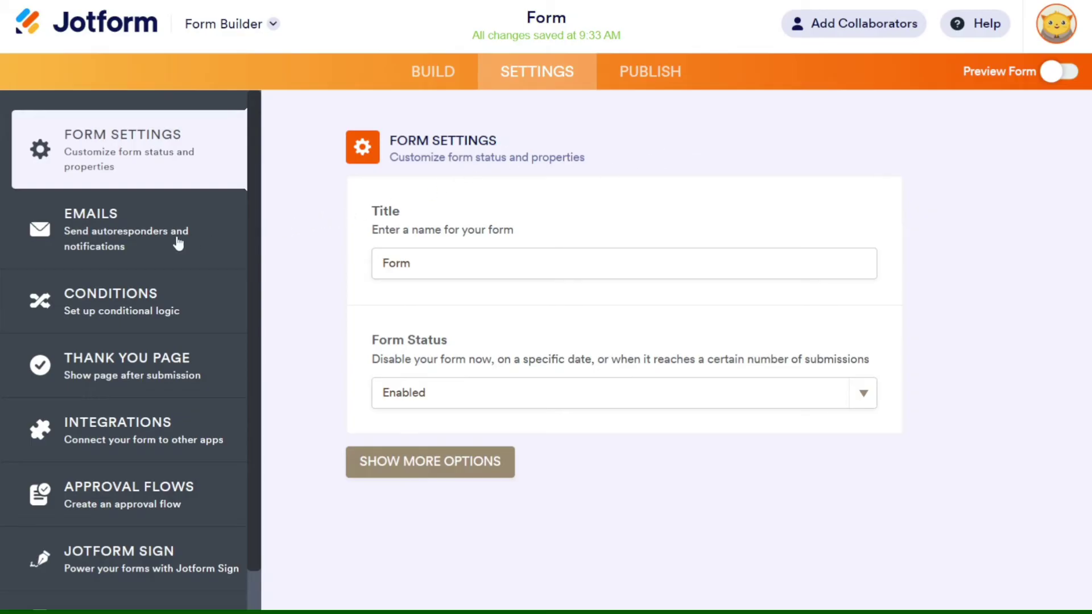
{"action": "left_click", "coordinate": [141, 241]}
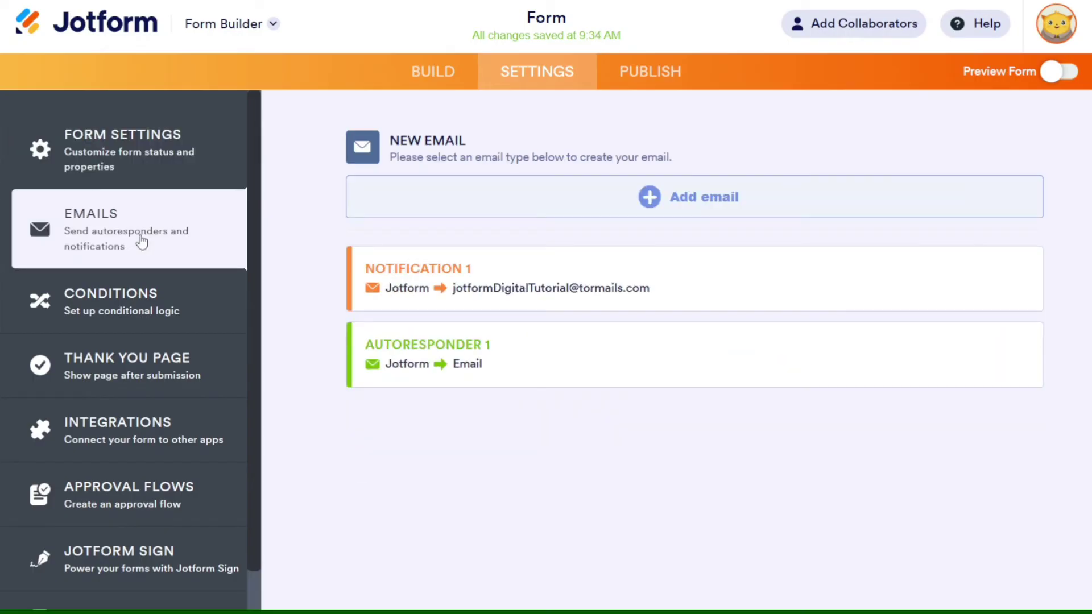
{"action": "left_click", "coordinate": [150, 313]}
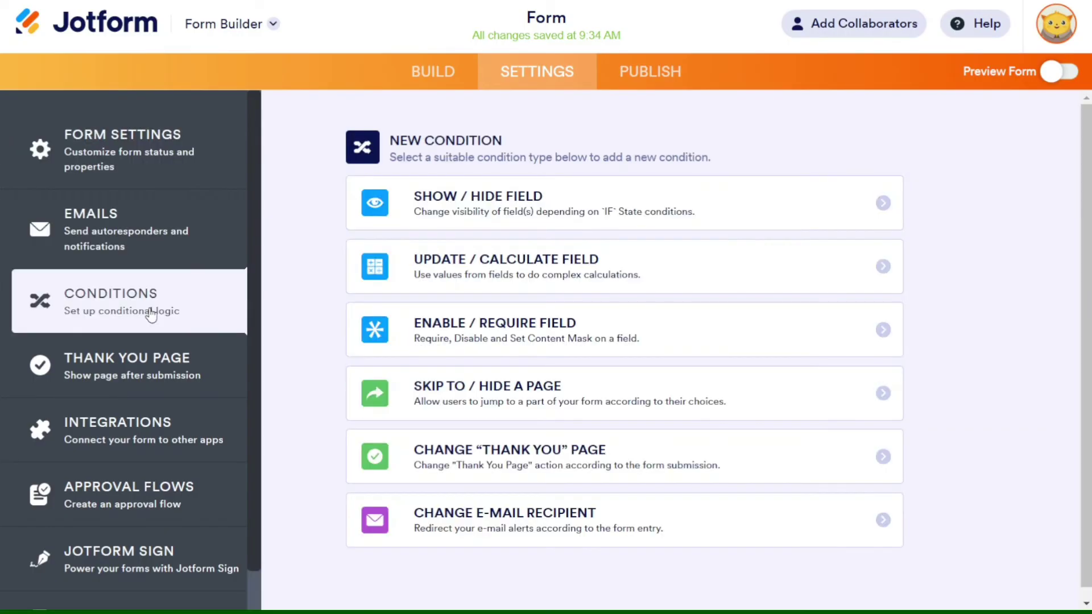
{"action": "left_click", "coordinate": [153, 370]}
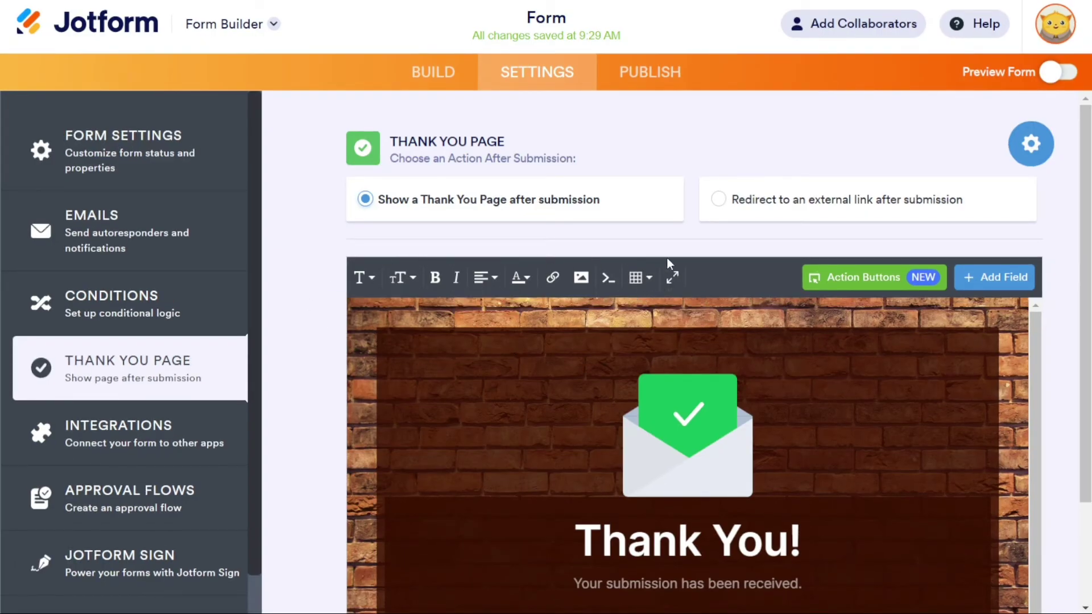
{"action": "left_click", "coordinate": [719, 200]}
{"action": "left_click", "coordinate": [628, 298]}
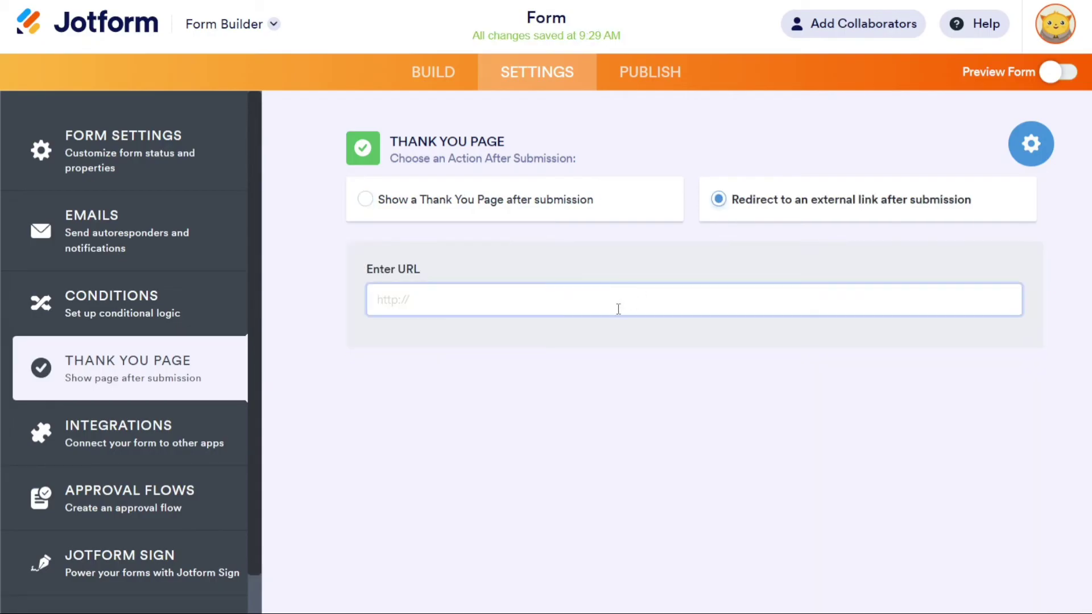
{"action": "left_click", "coordinate": [180, 436]}
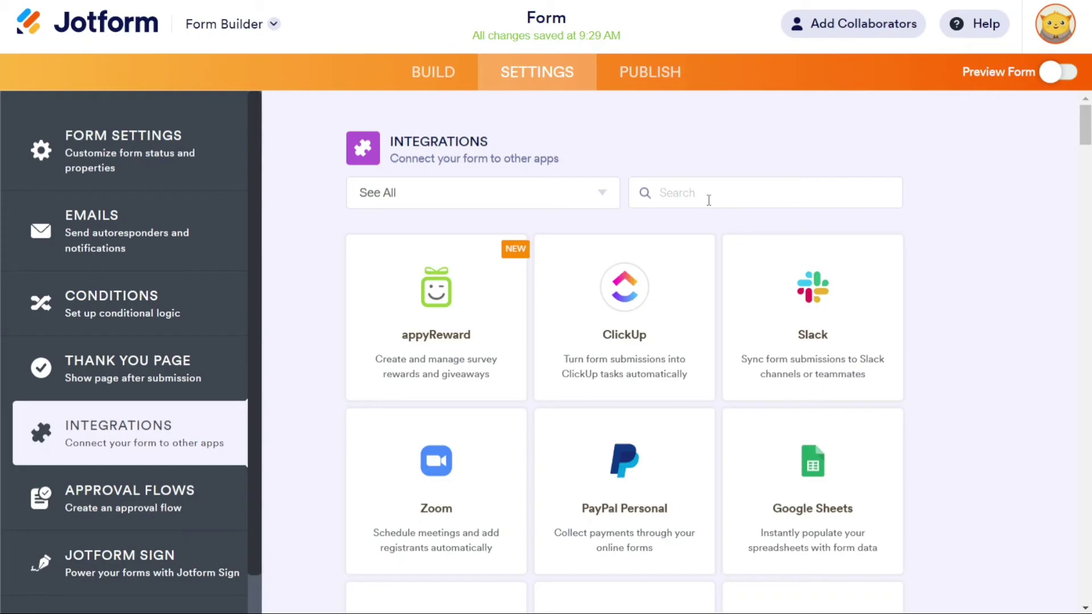
Step: Under Publish, turn the respondent preview of the form on and off again
{"action": "left_click", "coordinate": [658, 88]}
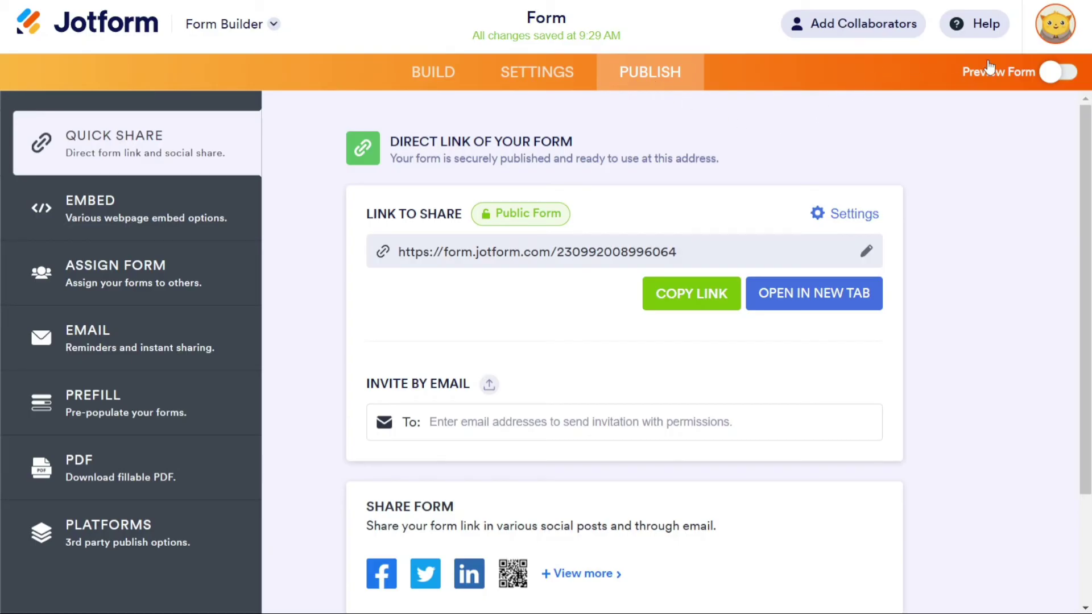
{"action": "left_click", "coordinate": [1065, 77]}
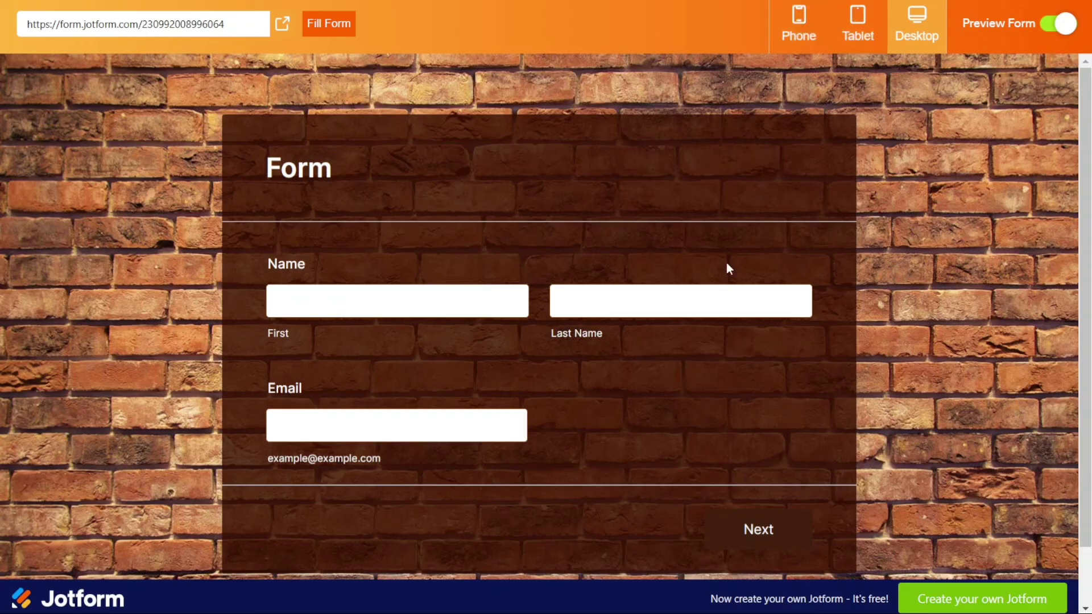
{"action": "left_click", "coordinate": [1056, 24]}
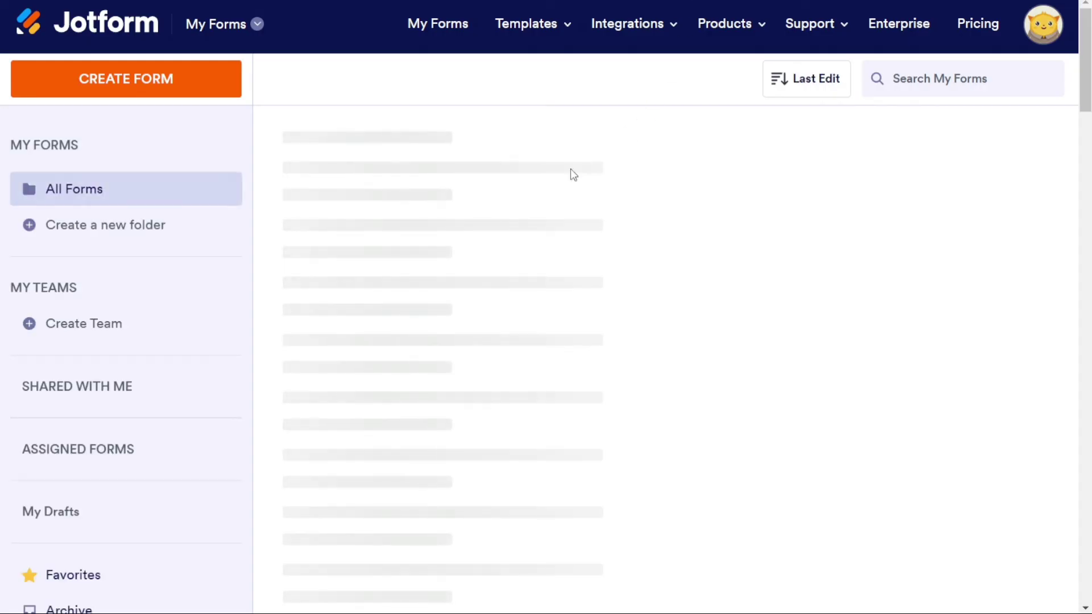
Step: Create a new form via Use Template to browse the template gallery
{"action": "left_click", "coordinate": [182, 90]}
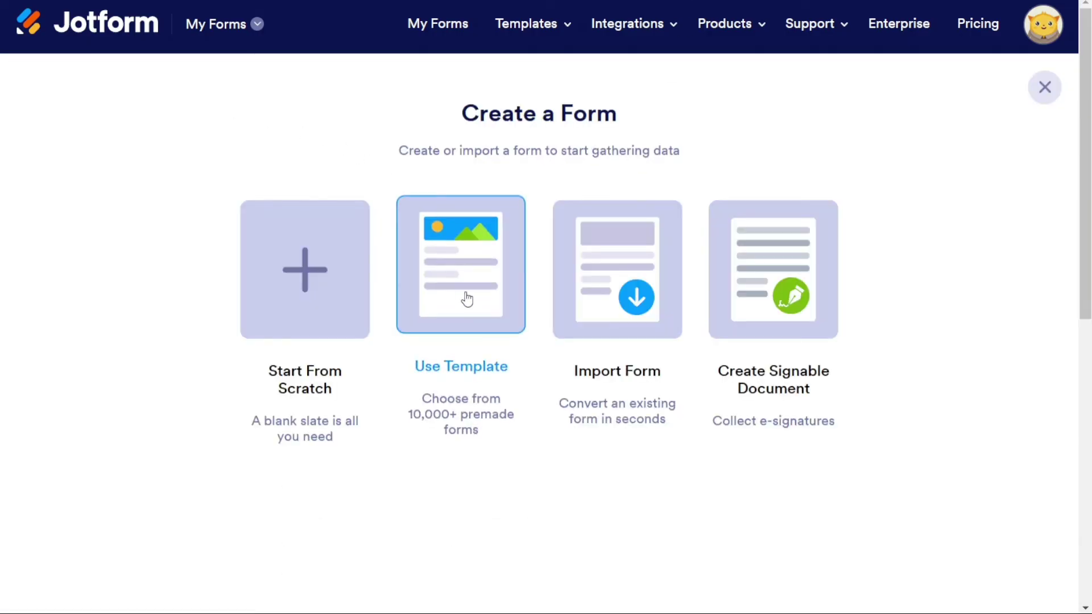
{"action": "left_click", "coordinate": [467, 299]}
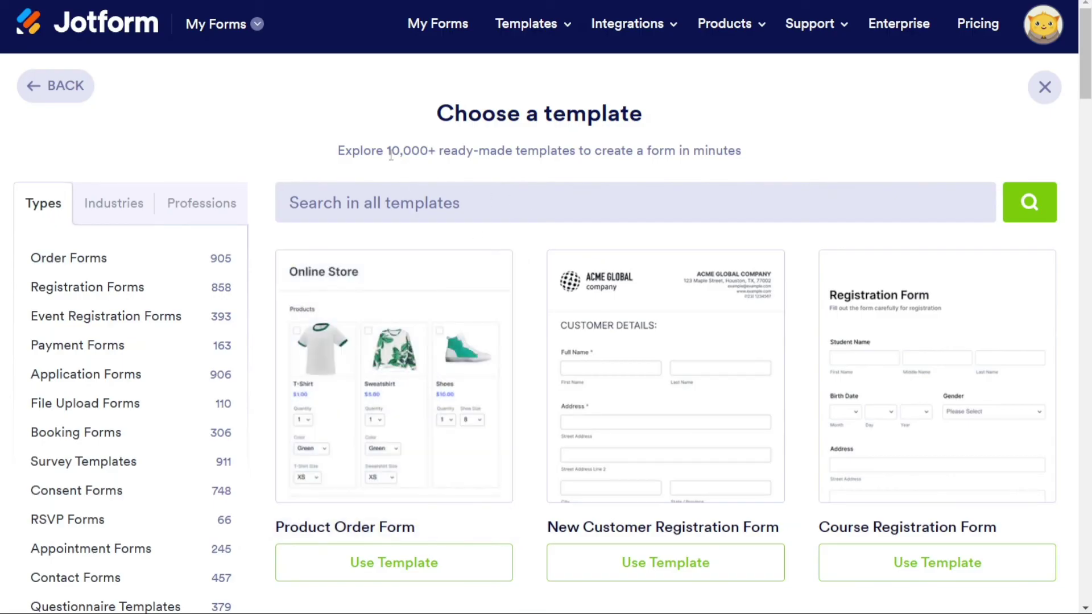
{"action": "left_click_drag", "start_coordinate": [386, 151], "coordinate": [428, 151]}
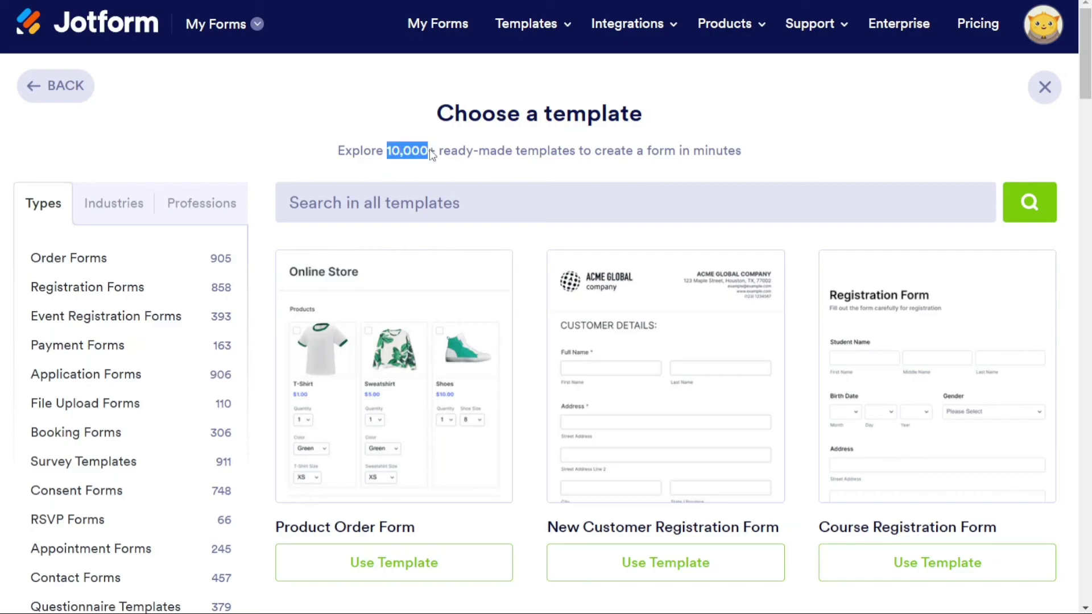
{"action": "left_click", "coordinate": [286, 144]}
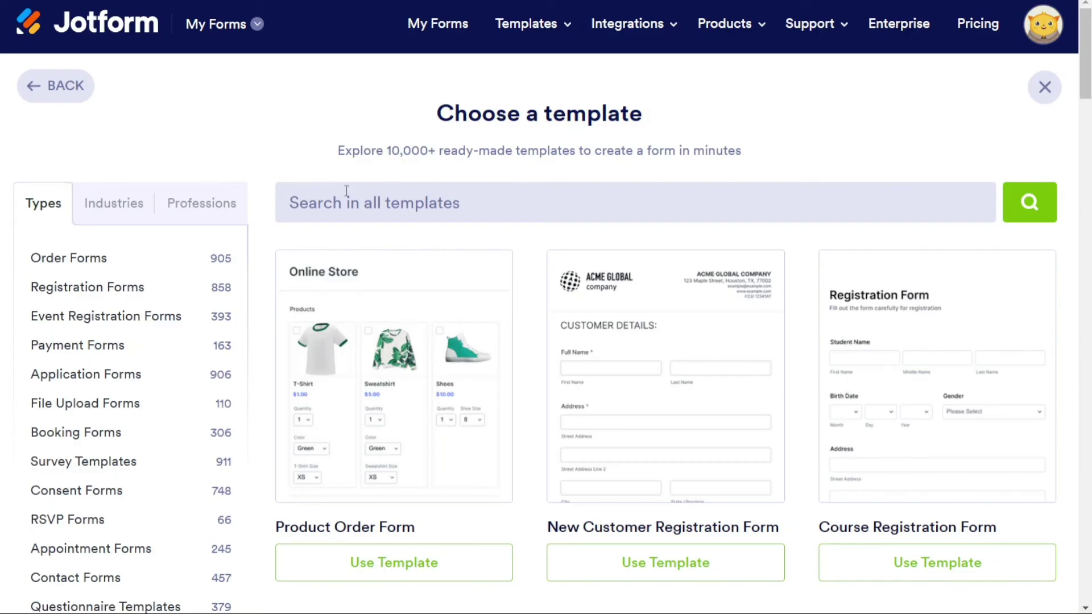
Step: Create a form from the Product Order Form template and scroll through its T-Shirt, Sweatshirt and Shoes products
{"action": "mouse_move", "coordinate": [372, 257]}
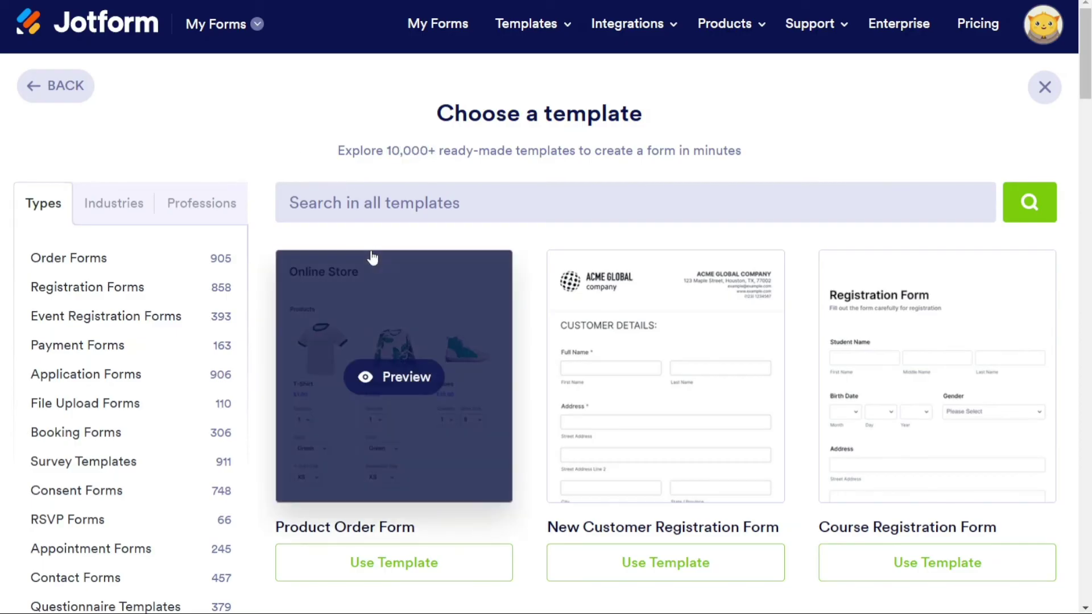
{"action": "left_click", "coordinate": [401, 561]}
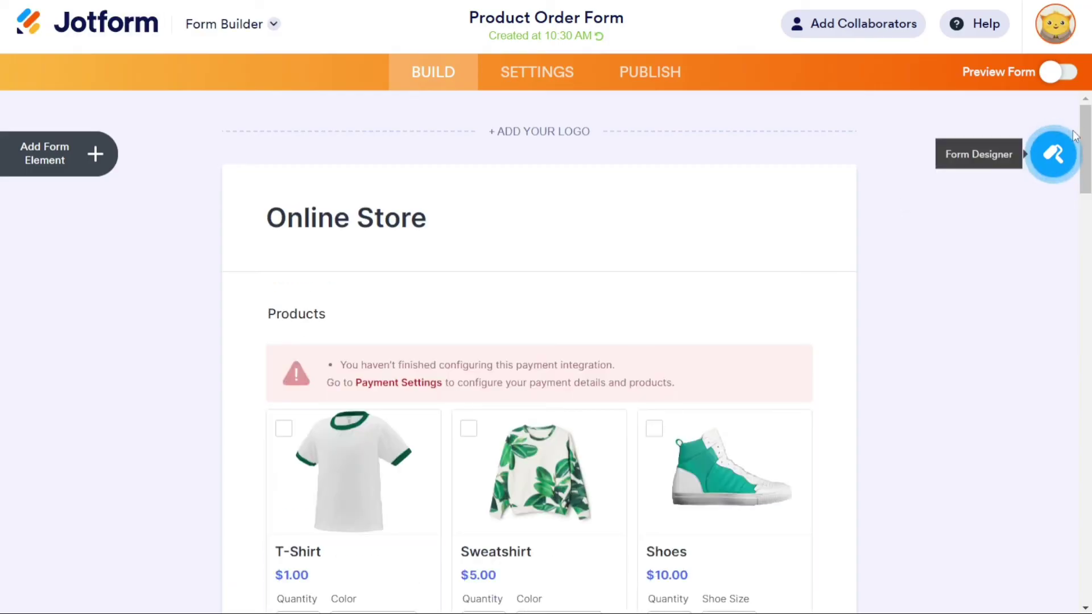
{"action": "mouse_move", "coordinate": [1089, 130]}
{"action": "left_mouse_down"}
{"action": "mouse_move", "coordinate": [1088, 166]}
{"action": "mouse_move", "coordinate": [1088, 132]}
{"action": "left_mouse_up"}
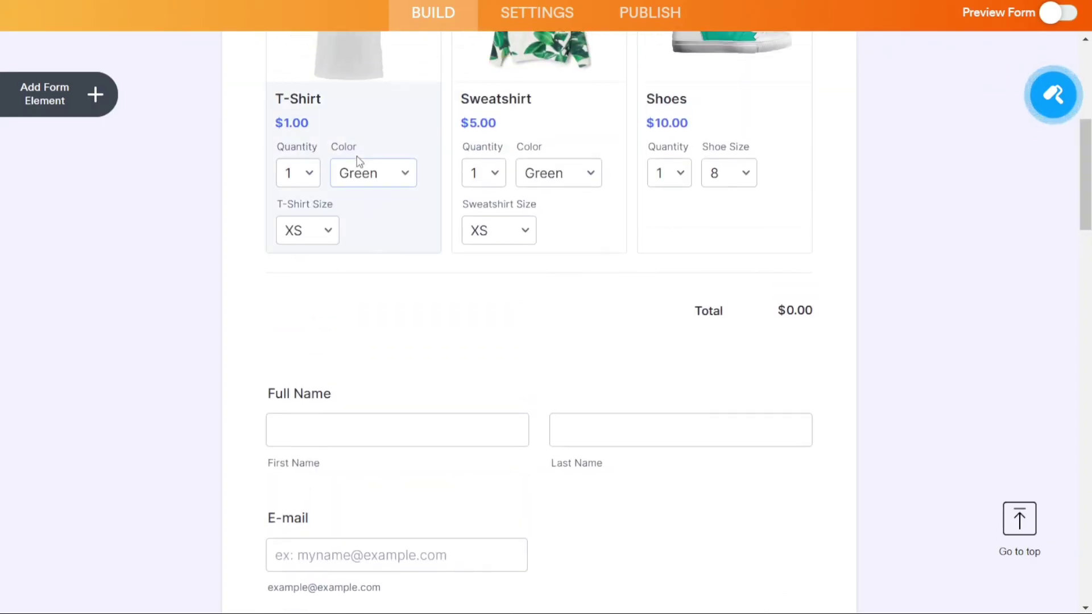
Step: Look at the Add Form Element list and the Form Designer panel, close them, and scroll back up
{"action": "left_click", "coordinate": [95, 96]}
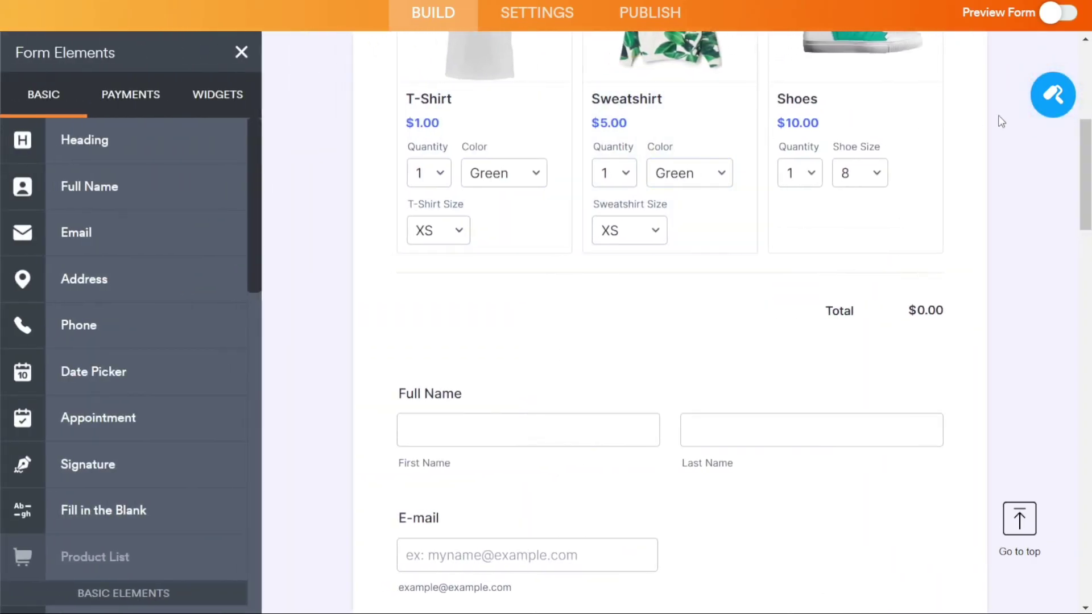
{"action": "left_click", "coordinate": [1051, 107]}
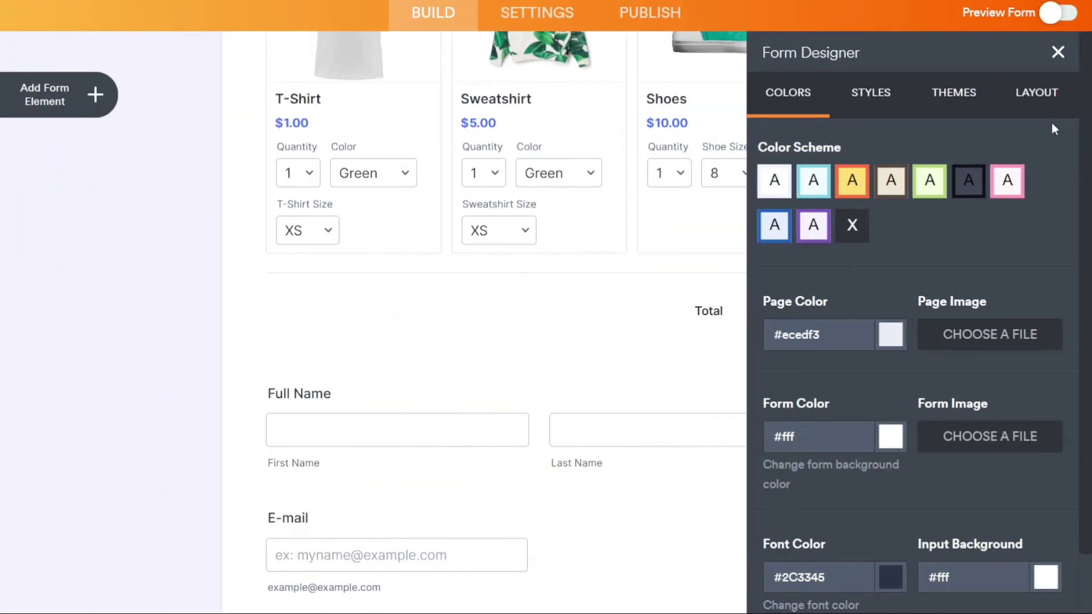
{"action": "left_click", "coordinate": [1057, 52]}
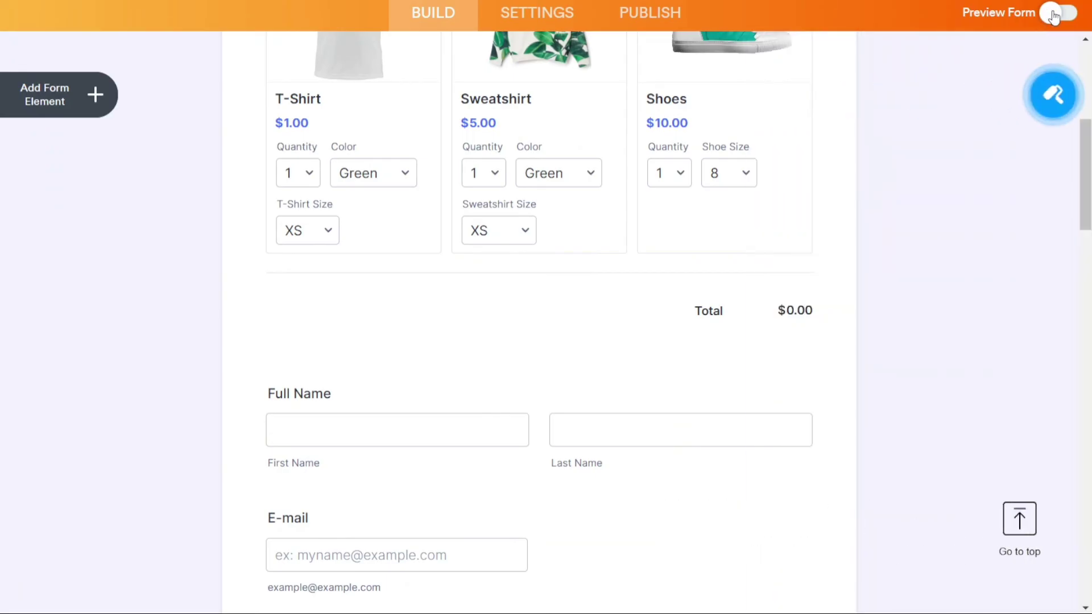
{"action": "left_click_drag", "start_coordinate": [1086, 140], "coordinate": [1071, 78]}
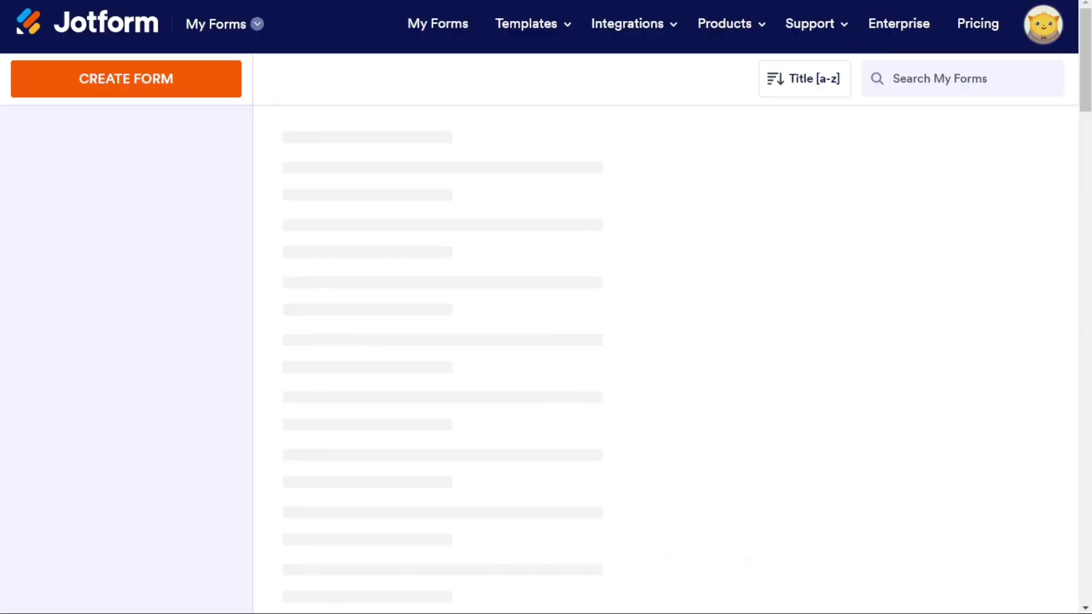
Step: Browse the Import Form options, From a web page and Clone your existing form, then go Back
{"action": "left_click", "coordinate": [179, 80]}
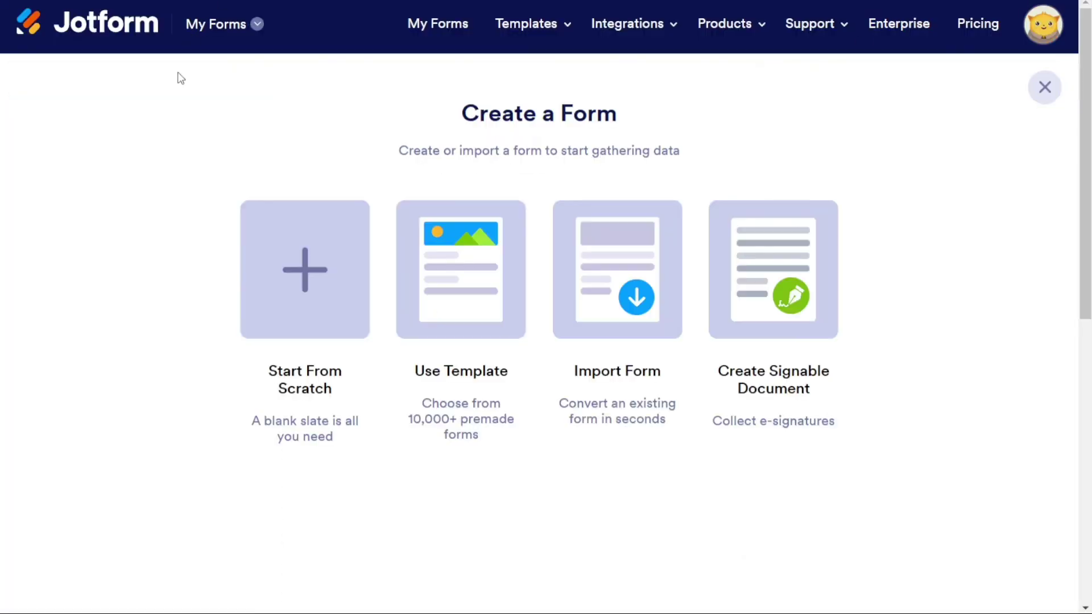
{"action": "left_click", "coordinate": [617, 263]}
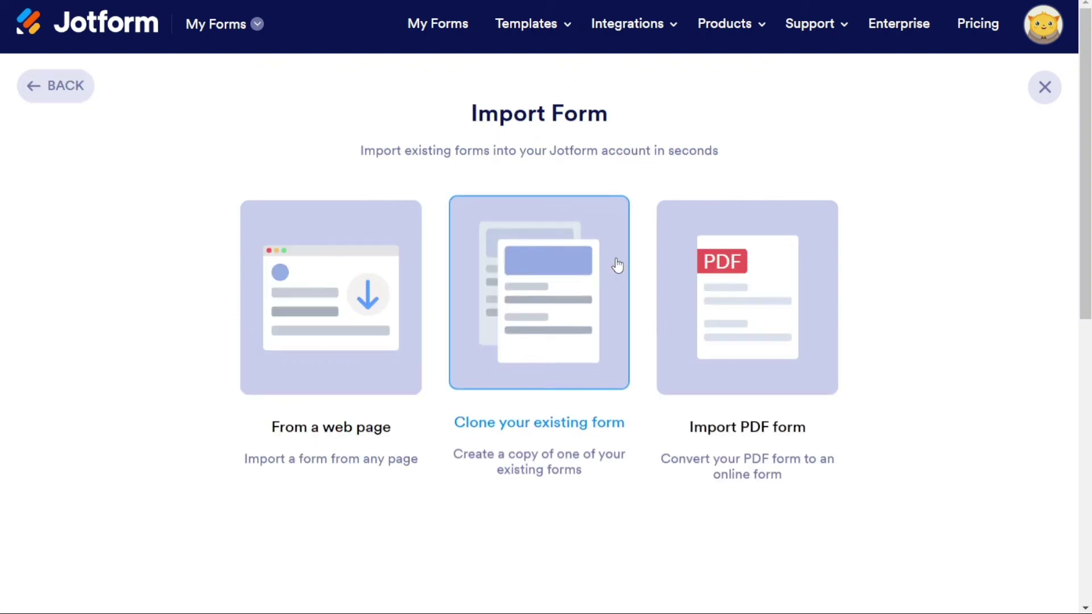
{"action": "left_click", "coordinate": [308, 328]}
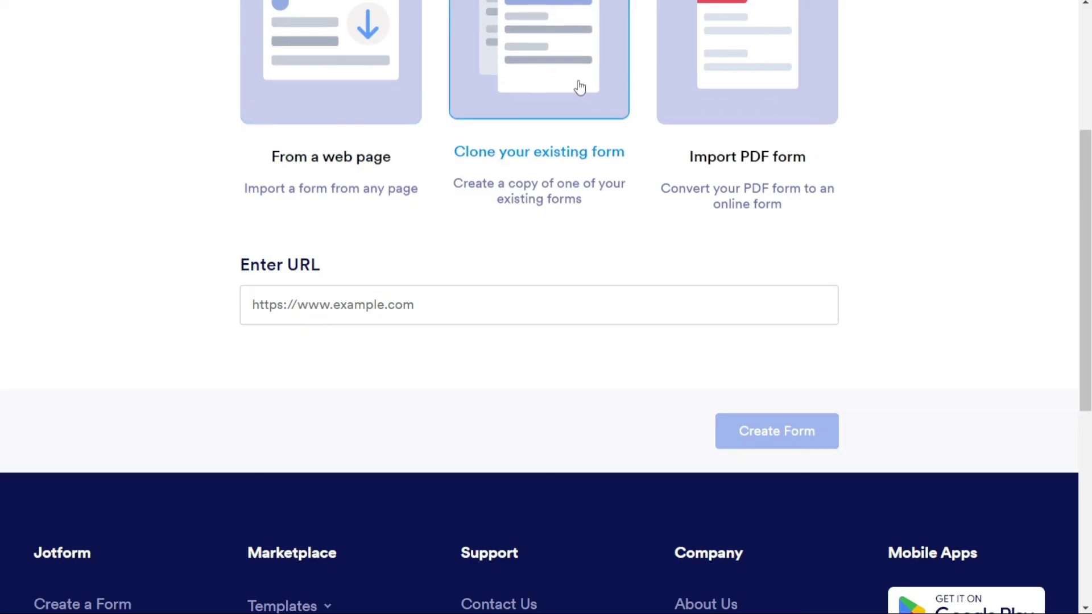
{"action": "left_click", "coordinate": [556, 69]}
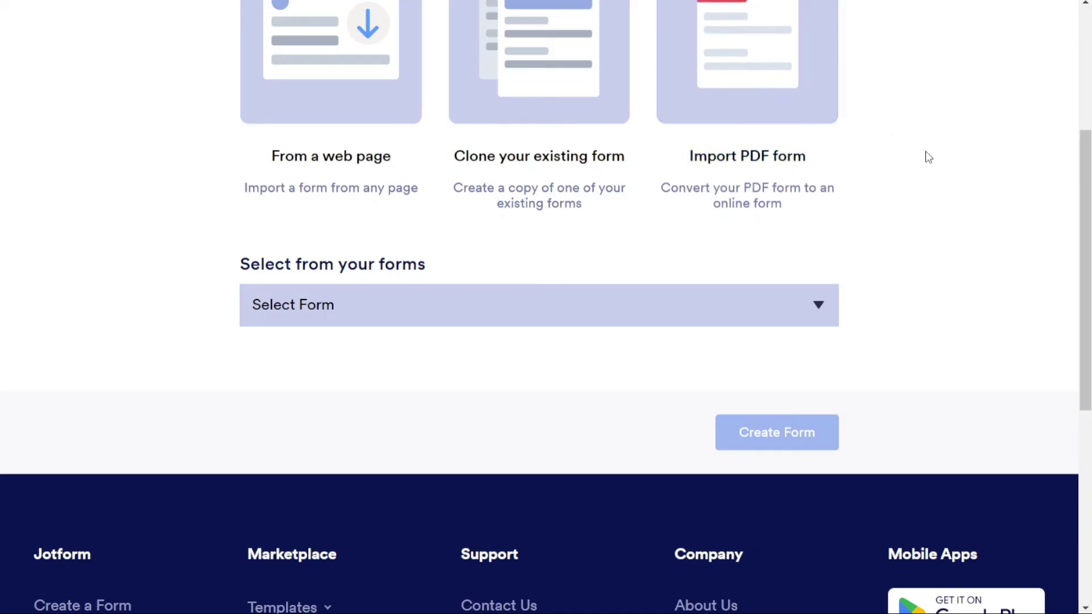
{"action": "left_click_drag", "start_coordinate": [1087, 215], "coordinate": [1065, 110]}
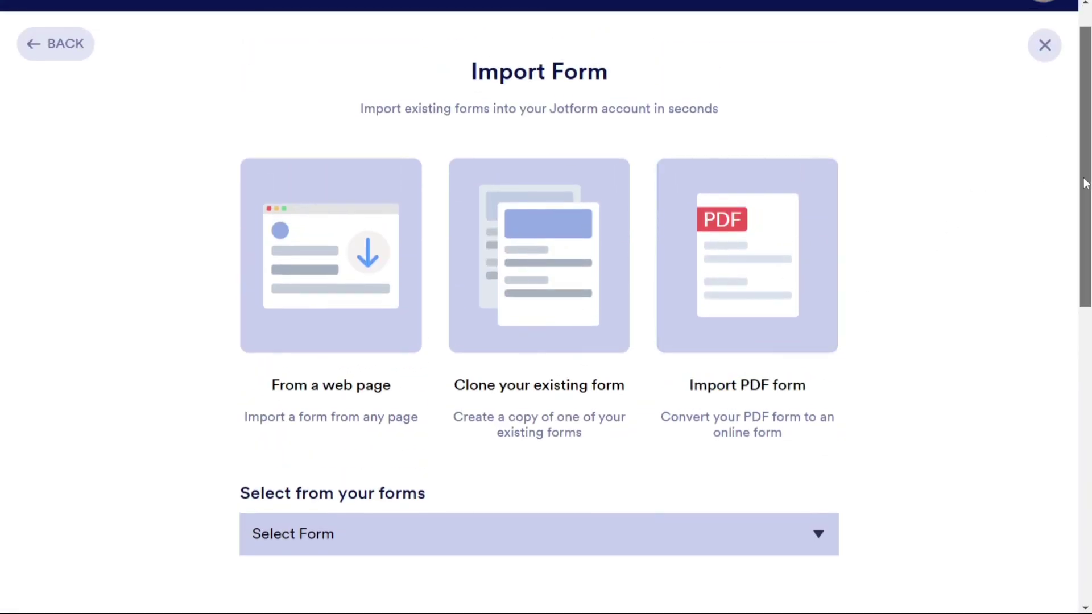
{"action": "left_click_drag", "start_coordinate": [1086, 183], "coordinate": [1083, 160]}
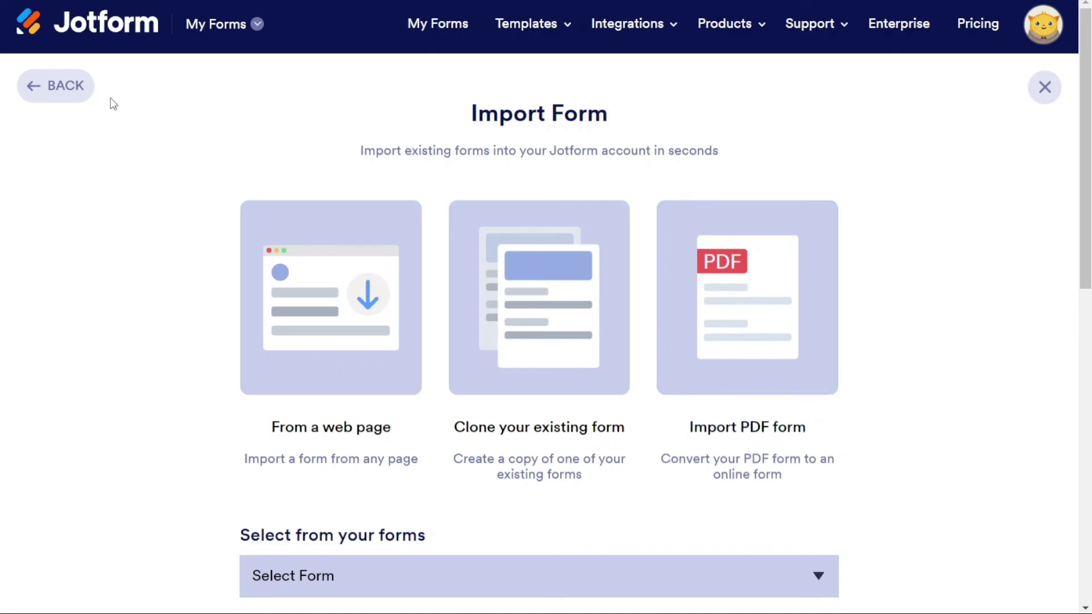
{"action": "left_click", "coordinate": [80, 98]}
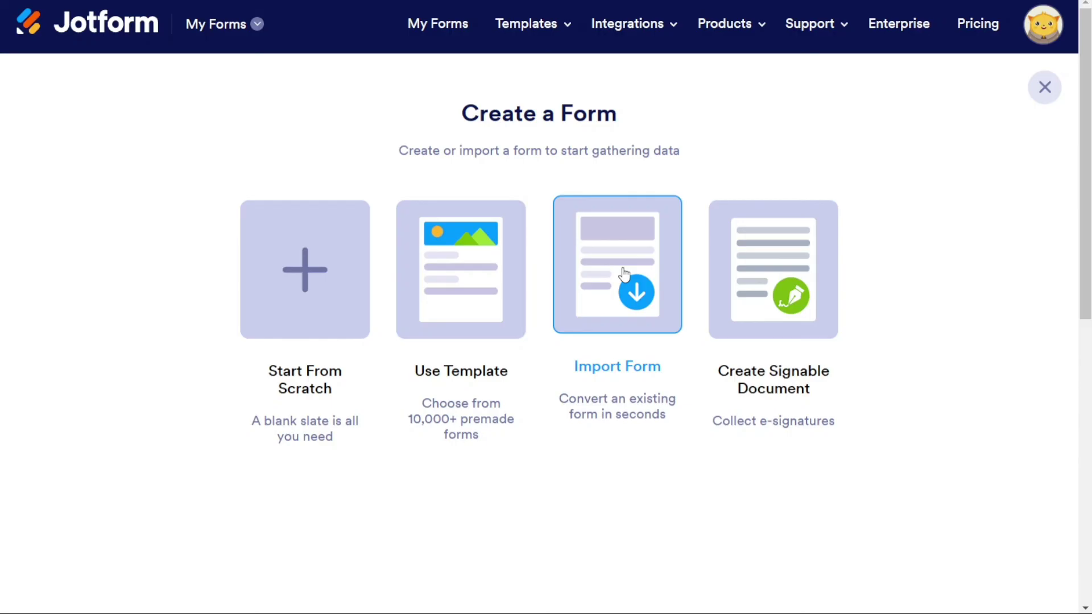
Step: Choose Create Signable Document to see the upload-or-template options for e-signatures
{"action": "left_click", "coordinate": [770, 279]}
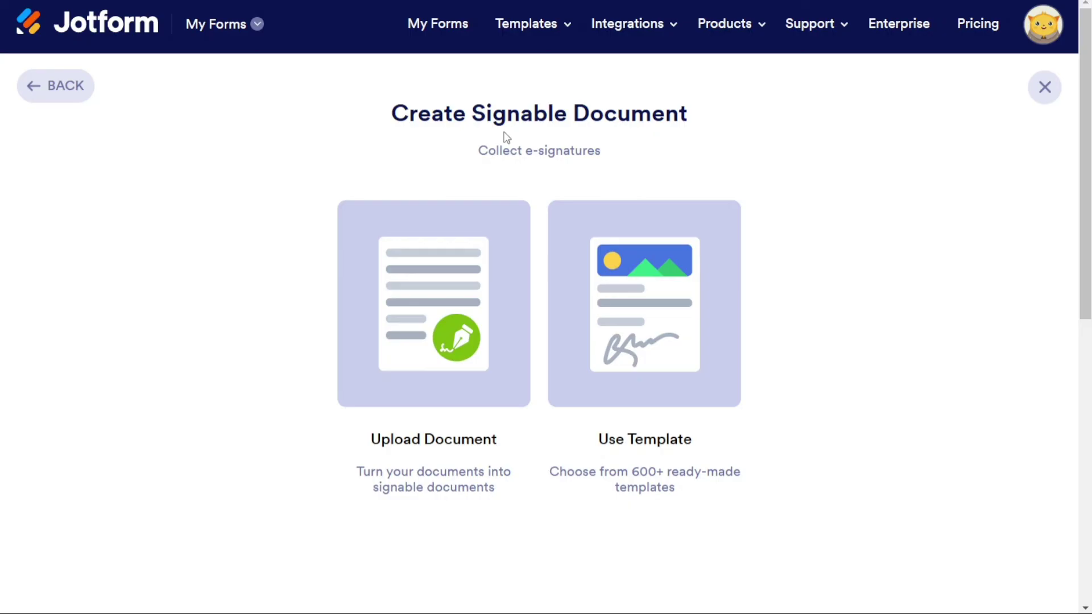
{"action": "mouse_move", "coordinate": [672, 45]}
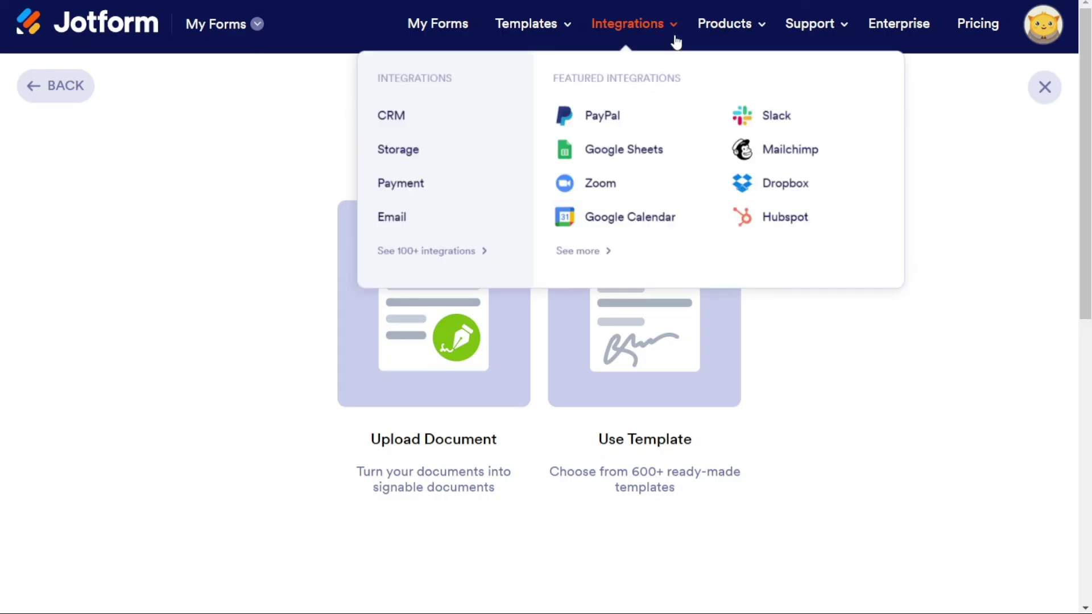